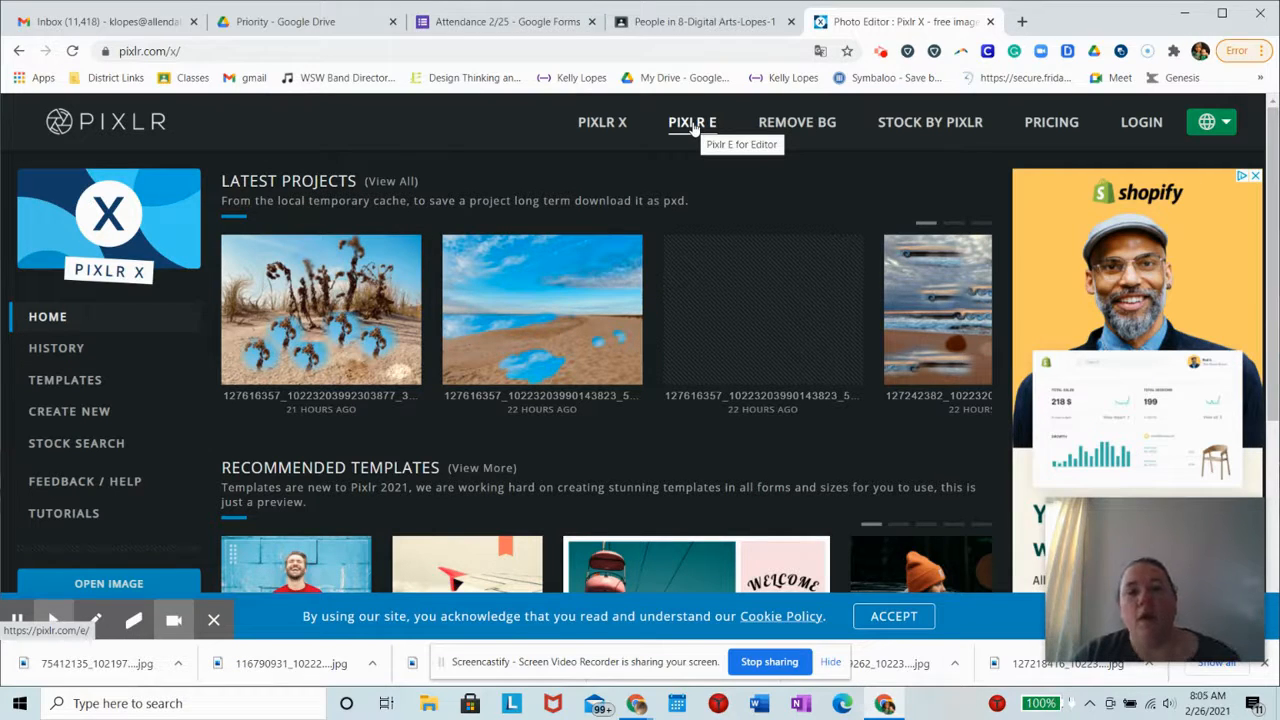
# - Open the beach dune grass photo 127238442 from the Pictures folder in Pixlr X and show its Color adjustments
pyautogui.click(600, 124)
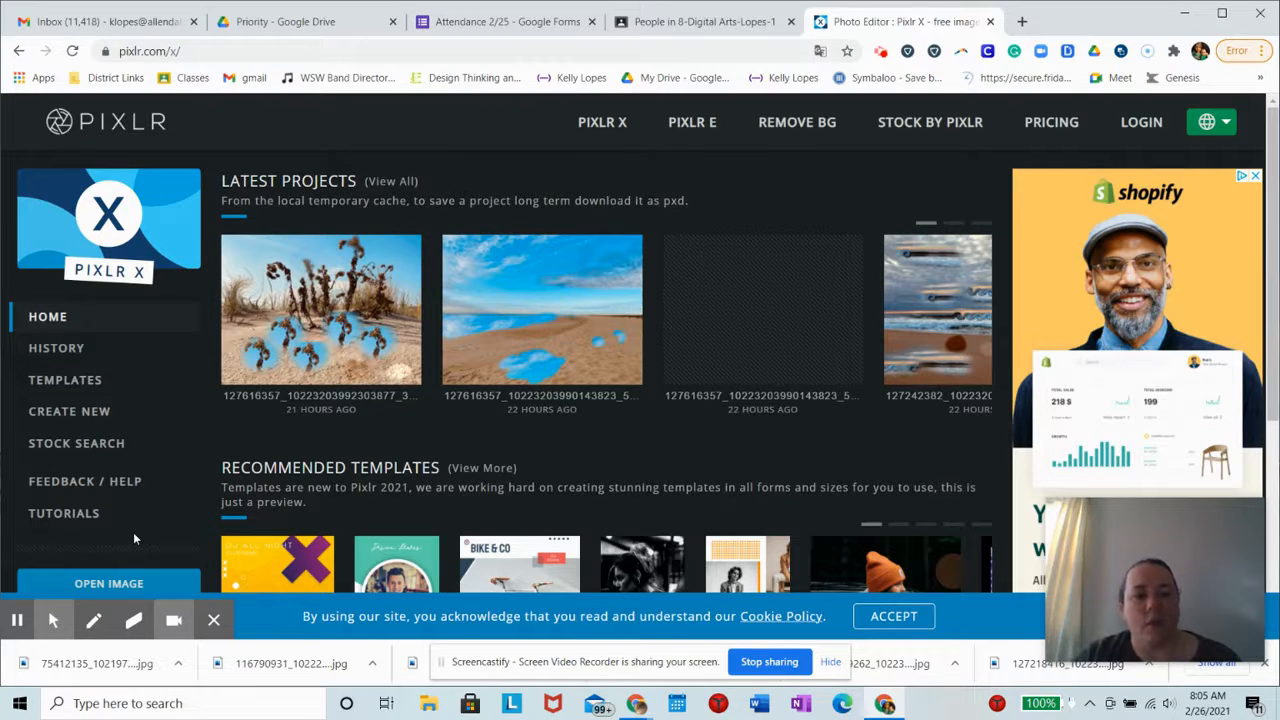
pyautogui.click(90, 583)
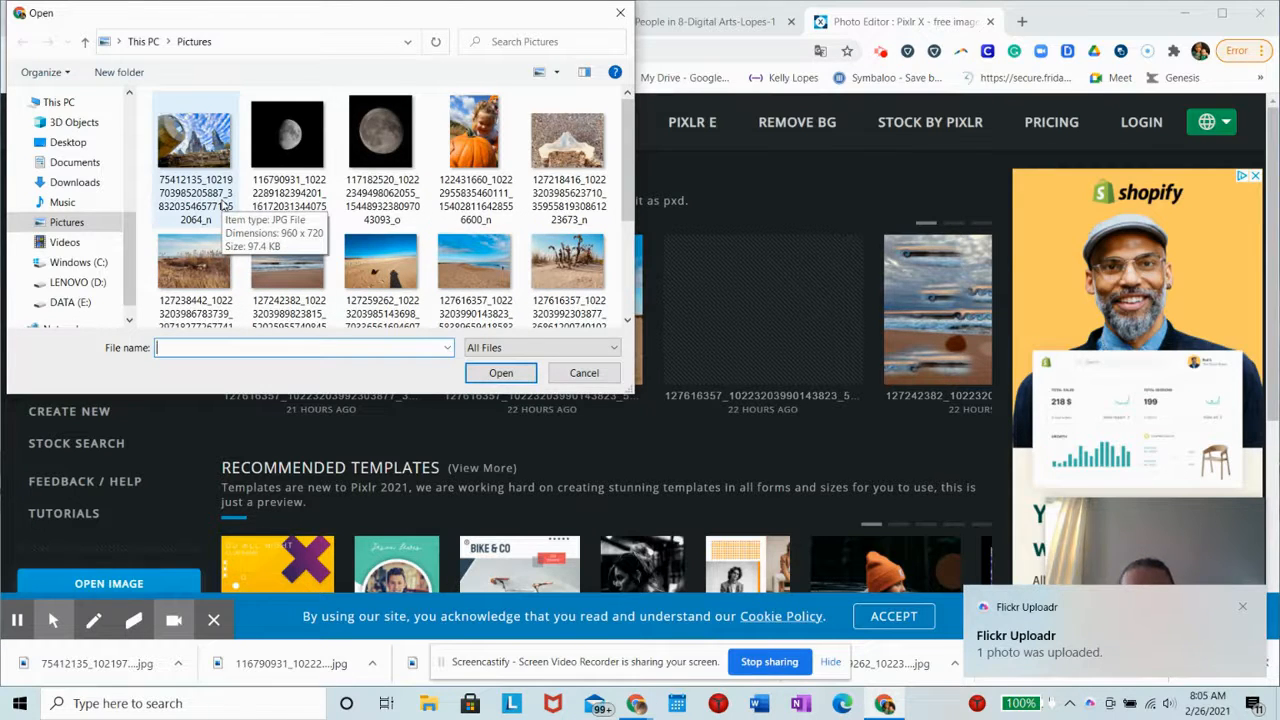
pyautogui.click(185, 265)
pyautogui.doubleClick(187, 240)
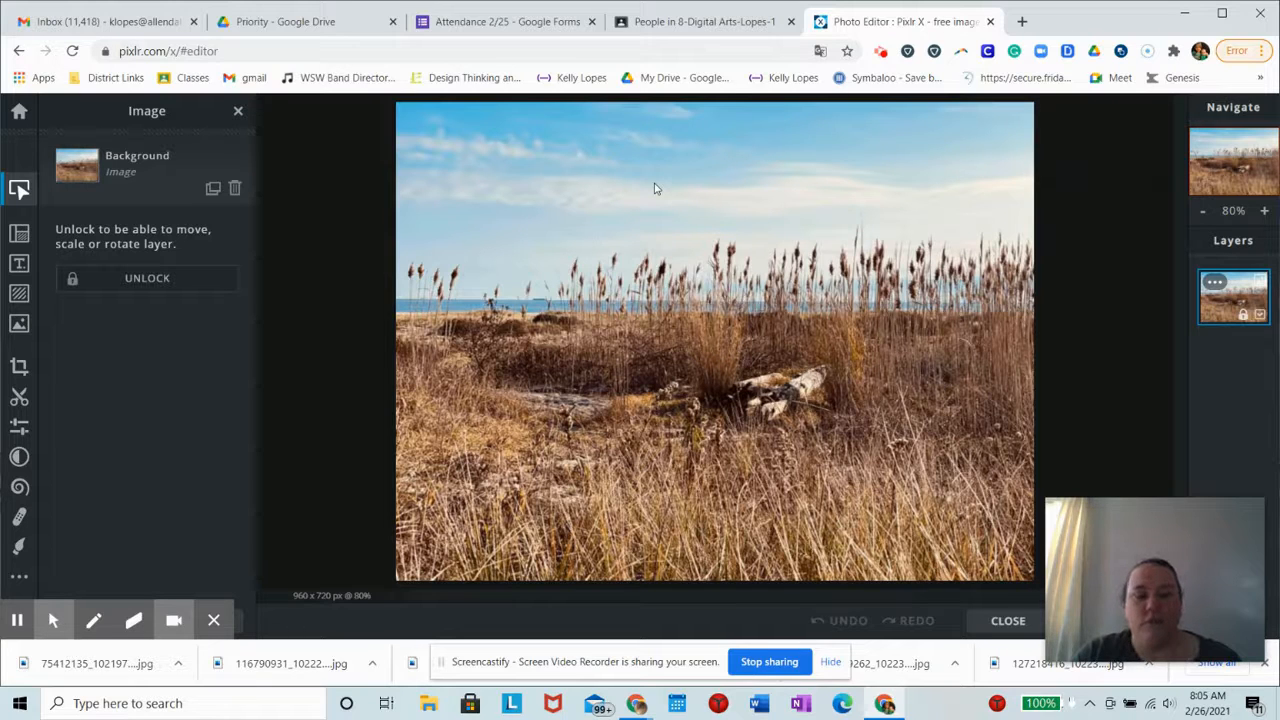
pyautogui.click(20, 427)
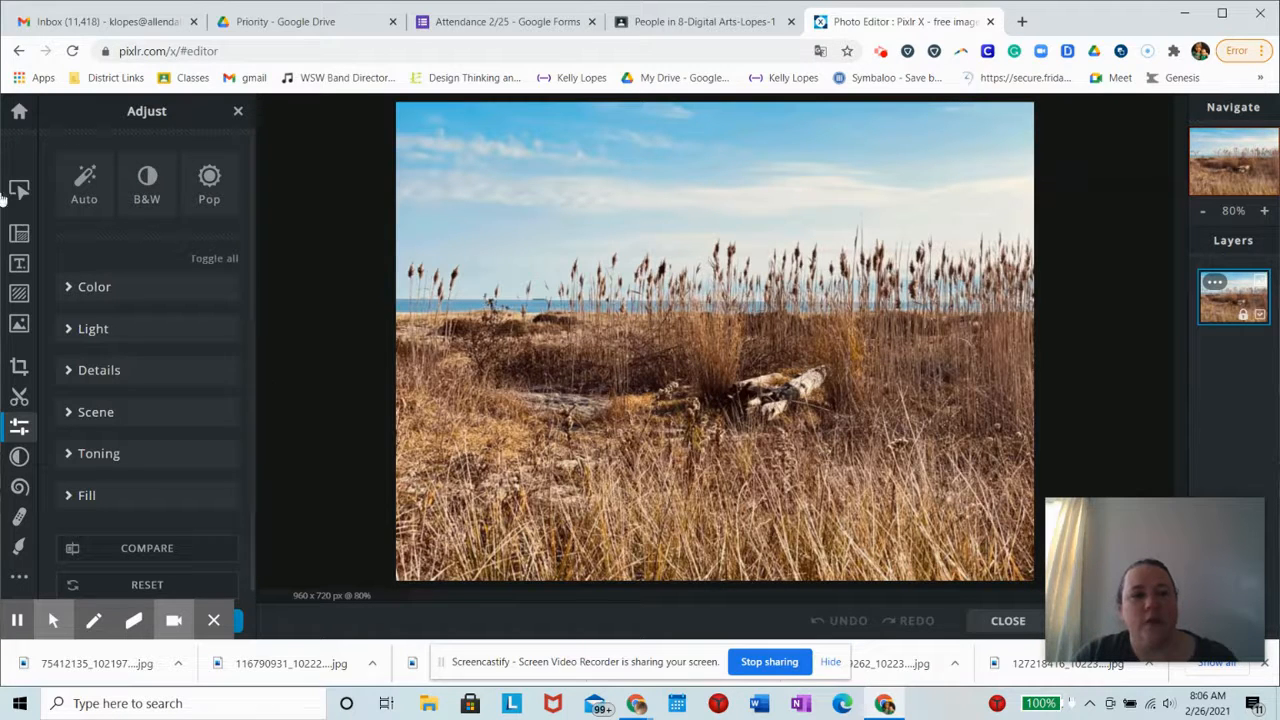
pyautogui.click(67, 296)
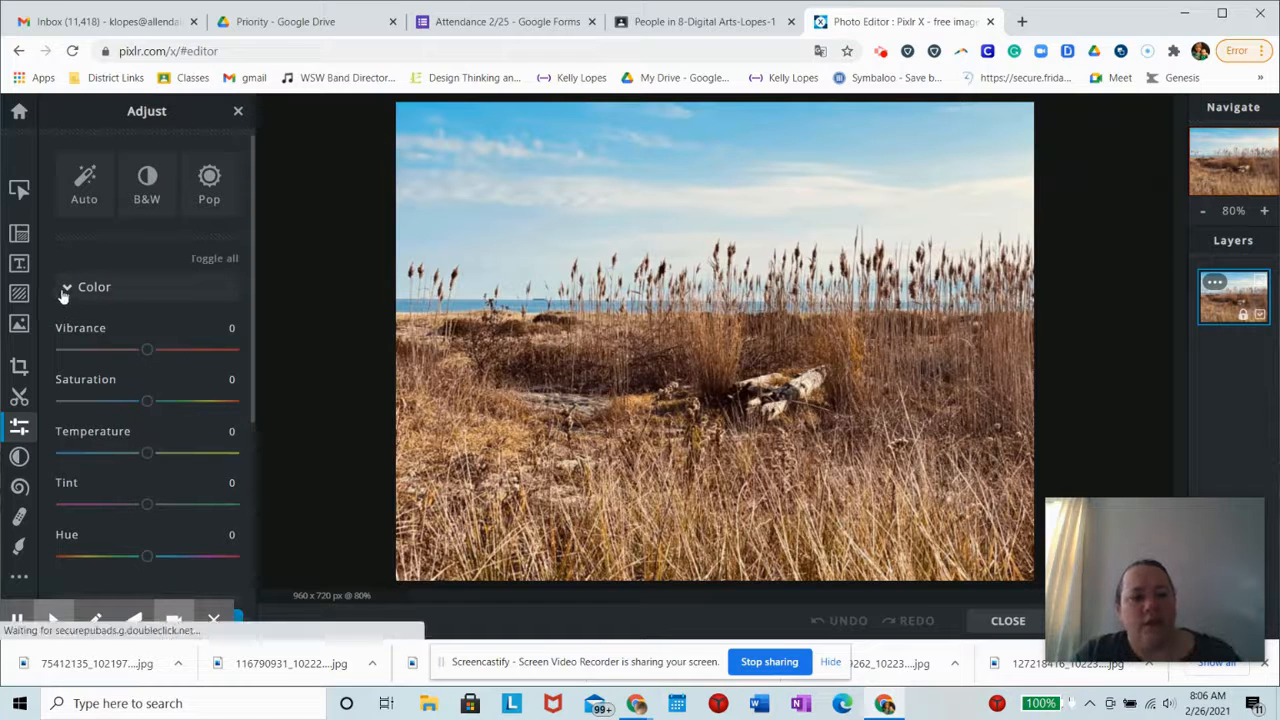
# - Try the photo's Vibrance at -100 and 100, and return it to 0
pyautogui.moveTo(147, 353)
pyautogui.mouseDown()
pyautogui.moveTo(73, 357)
pyautogui.moveTo(147, 353)
pyautogui.mouseUp()
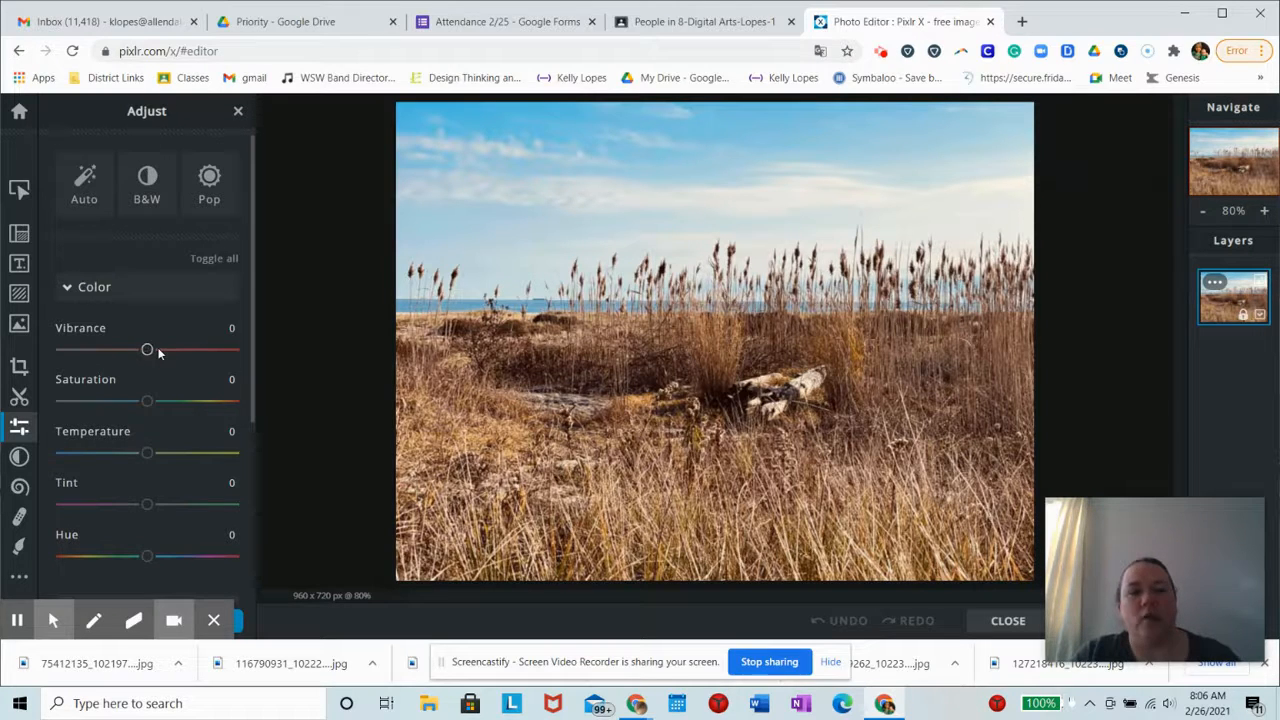
pyautogui.moveTo(144, 352); pyautogui.dragTo(60, 349)
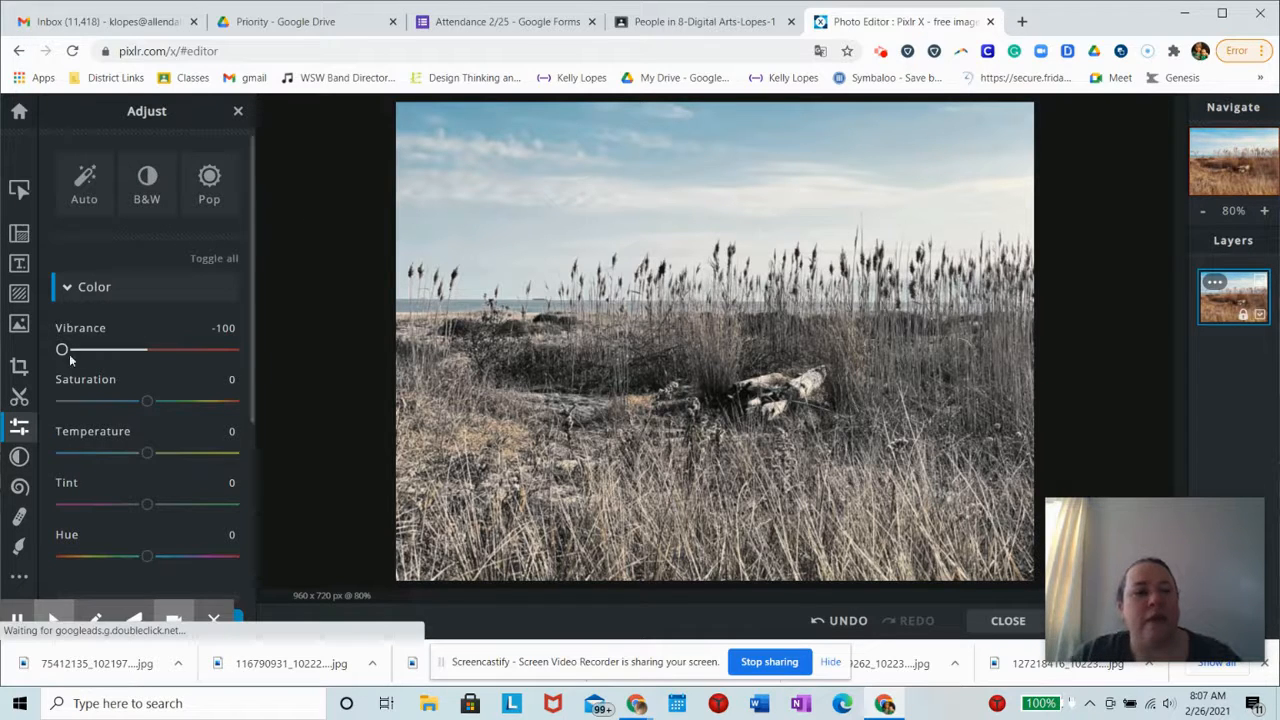
pyautogui.moveTo(62, 351); pyautogui.dragTo(249, 354)
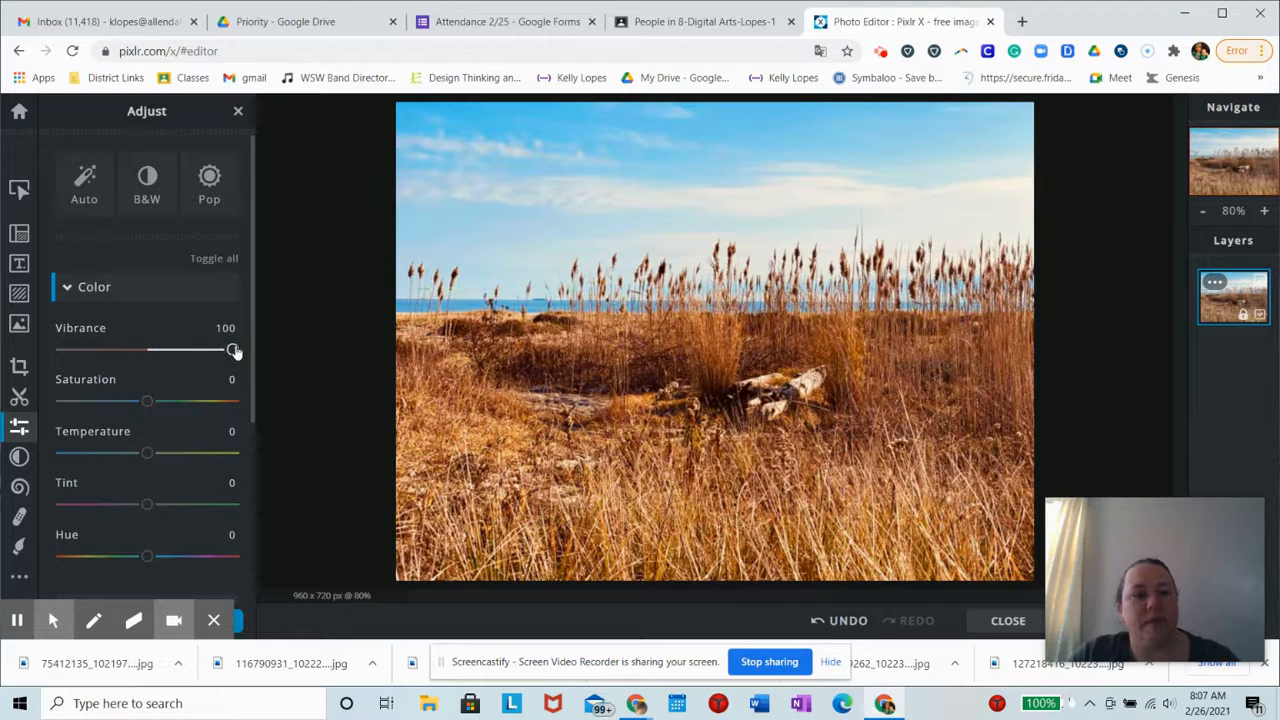
pyautogui.moveTo(233, 350); pyautogui.dragTo(146, 350)
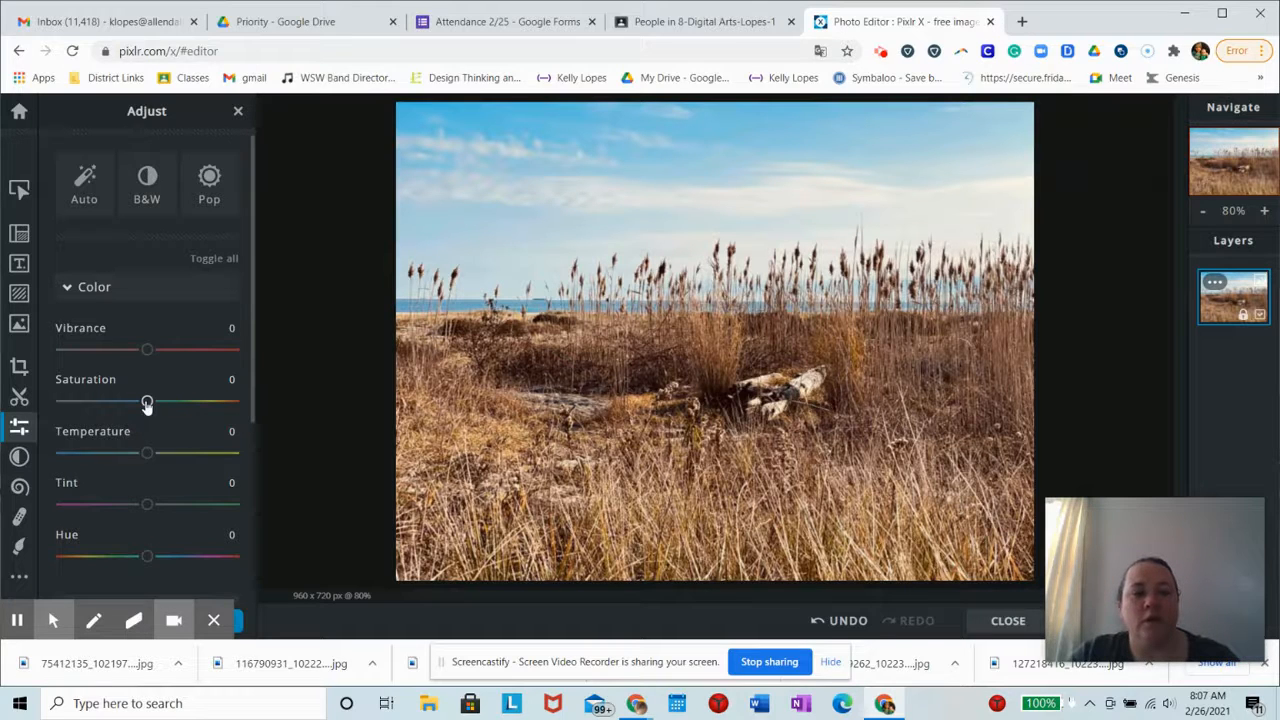
# - Try the photo's Saturation at -100 and -88, bring it back to -2, and dismiss the McAfee alert
pyautogui.click(147, 190)
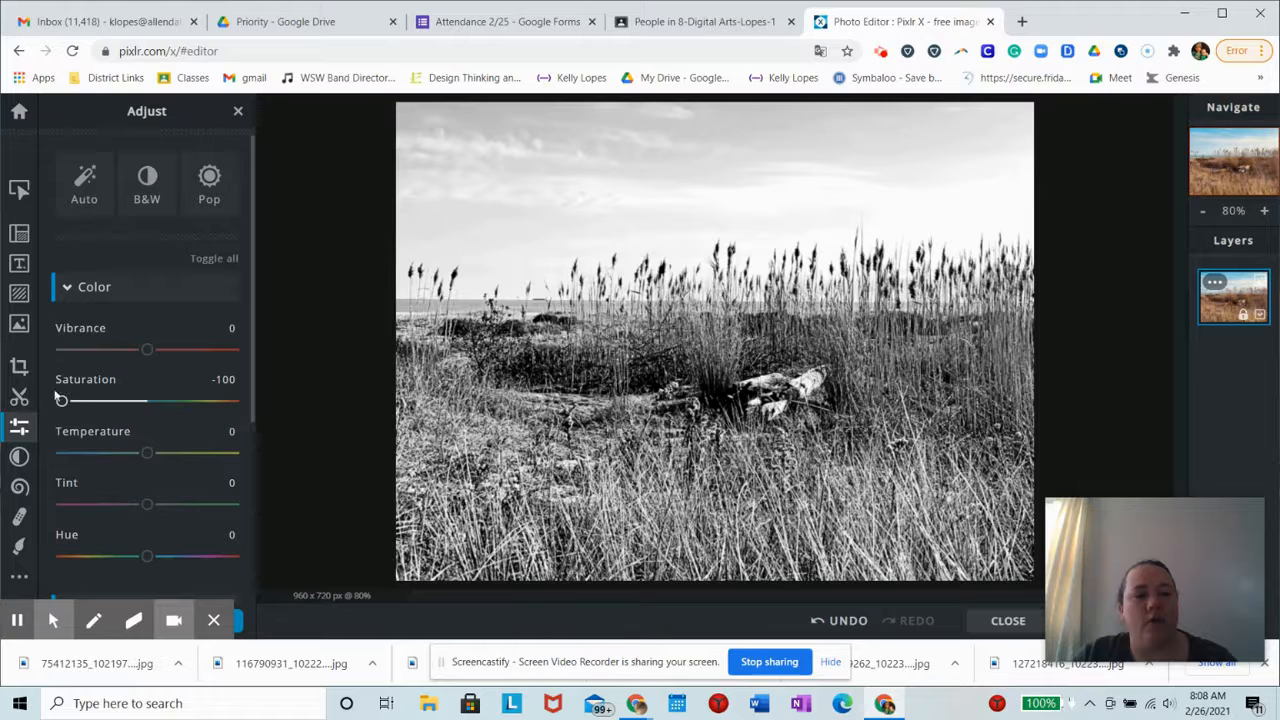
pyautogui.moveTo(62, 403); pyautogui.dragTo(147, 416)
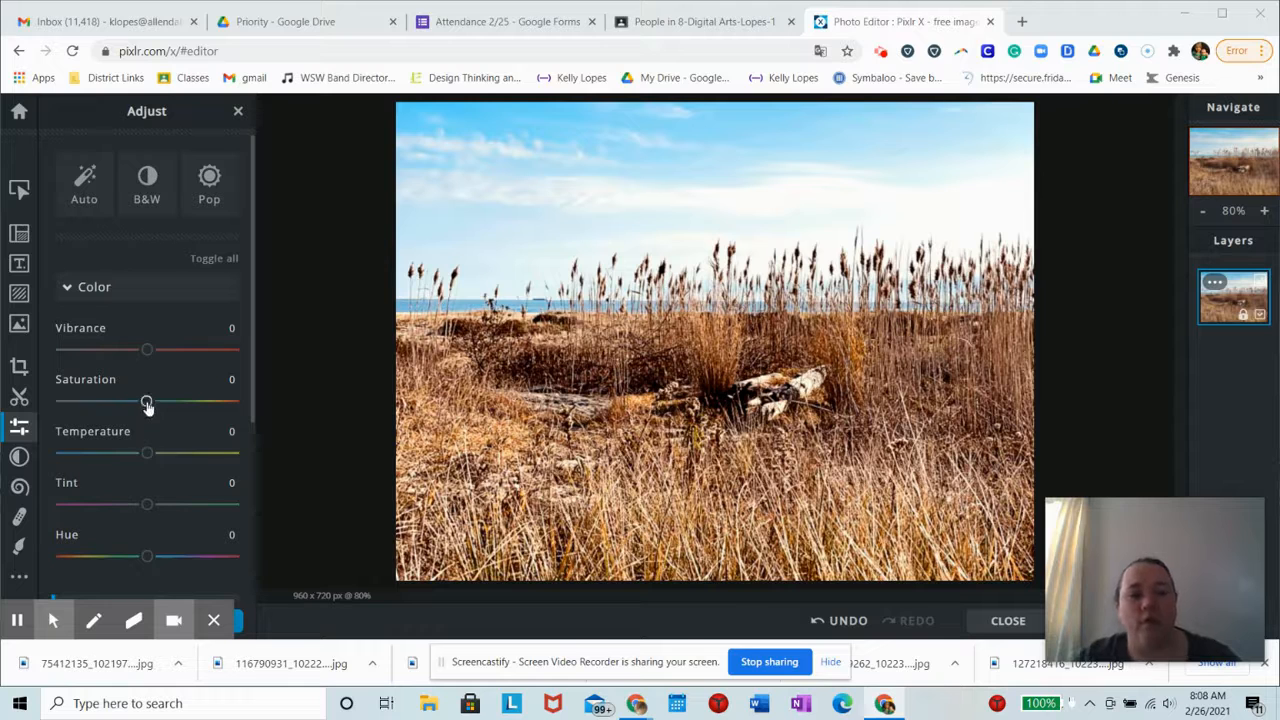
pyautogui.moveTo(147, 403); pyautogui.dragTo(71, 405)
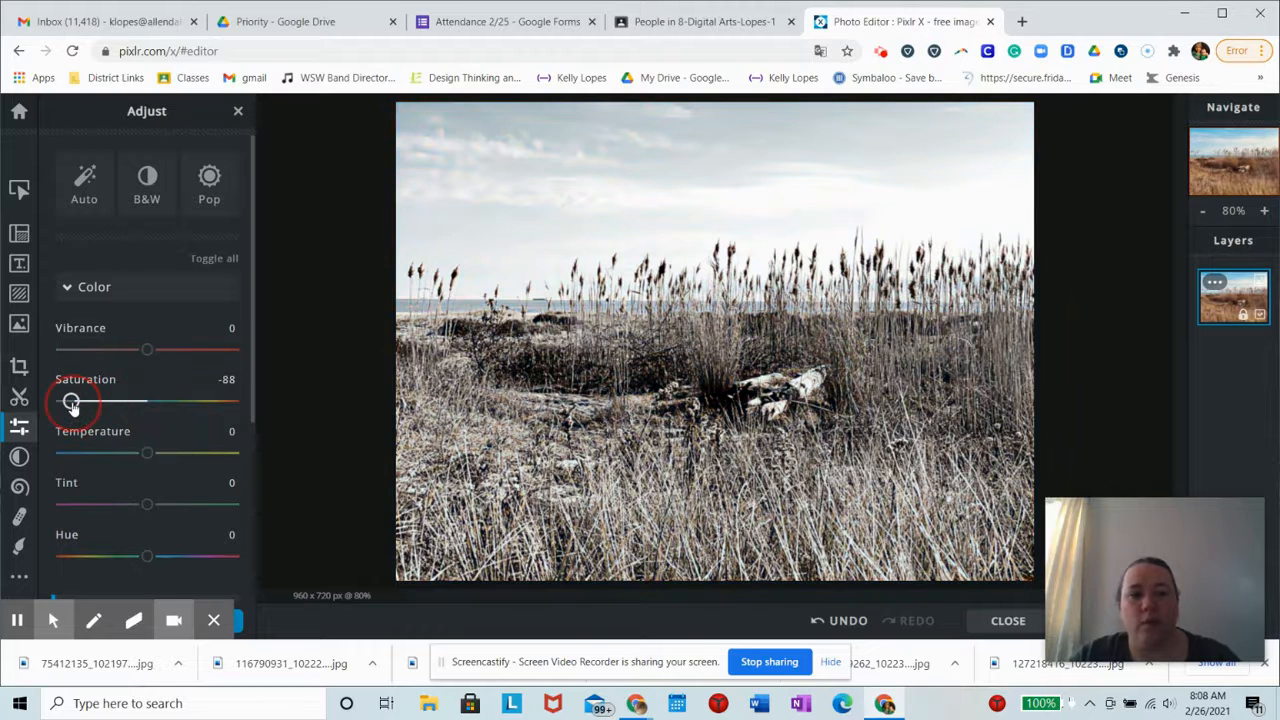
pyautogui.moveTo(171, 408); pyautogui.dragTo(144, 404)
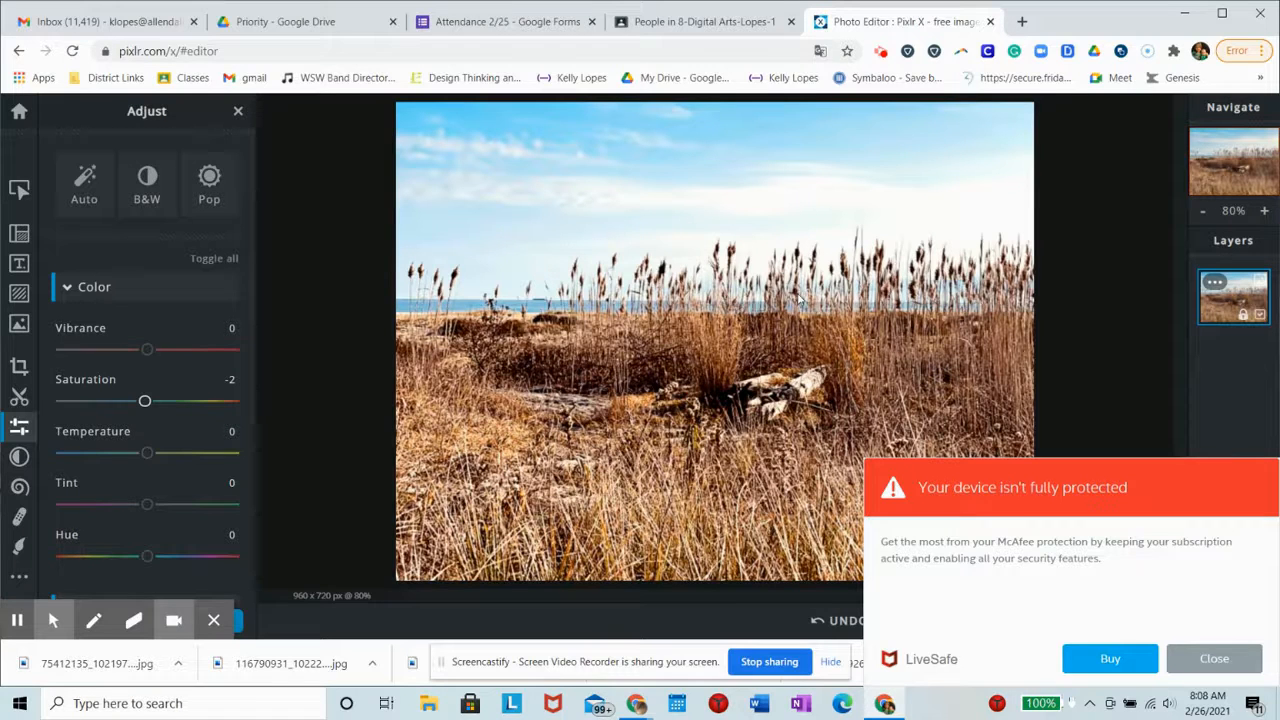
pyautogui.click(1214, 658)
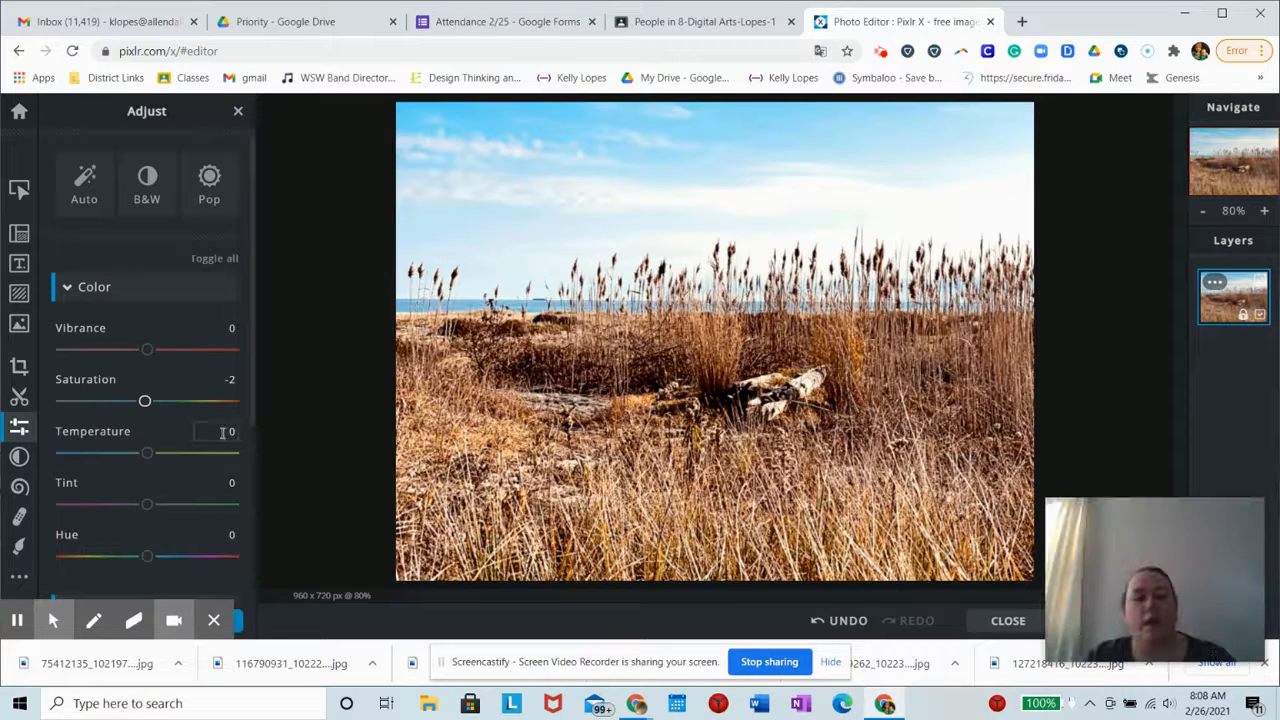
# - Try a Temperature of 52 on the photo, and return Temperature and Tint to 0
pyautogui.moveTo(145, 453); pyautogui.dragTo(192, 455)
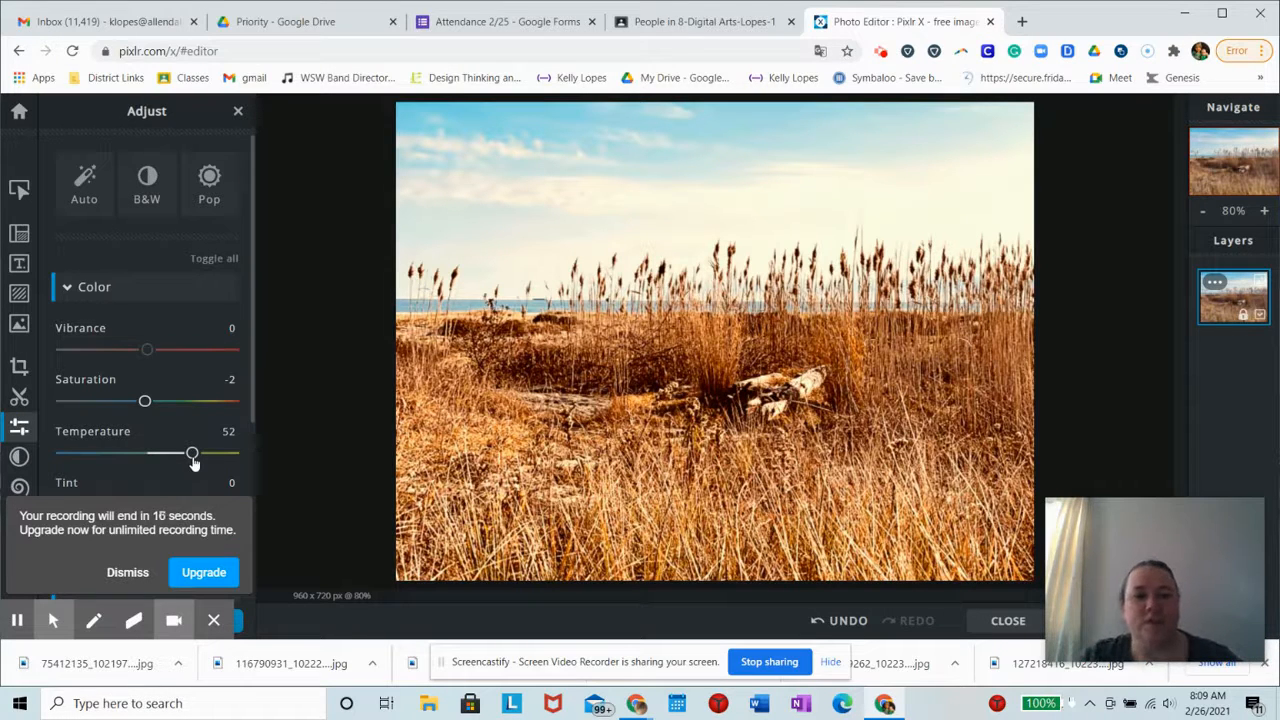
pyautogui.moveTo(192, 455); pyautogui.dragTo(148, 455)
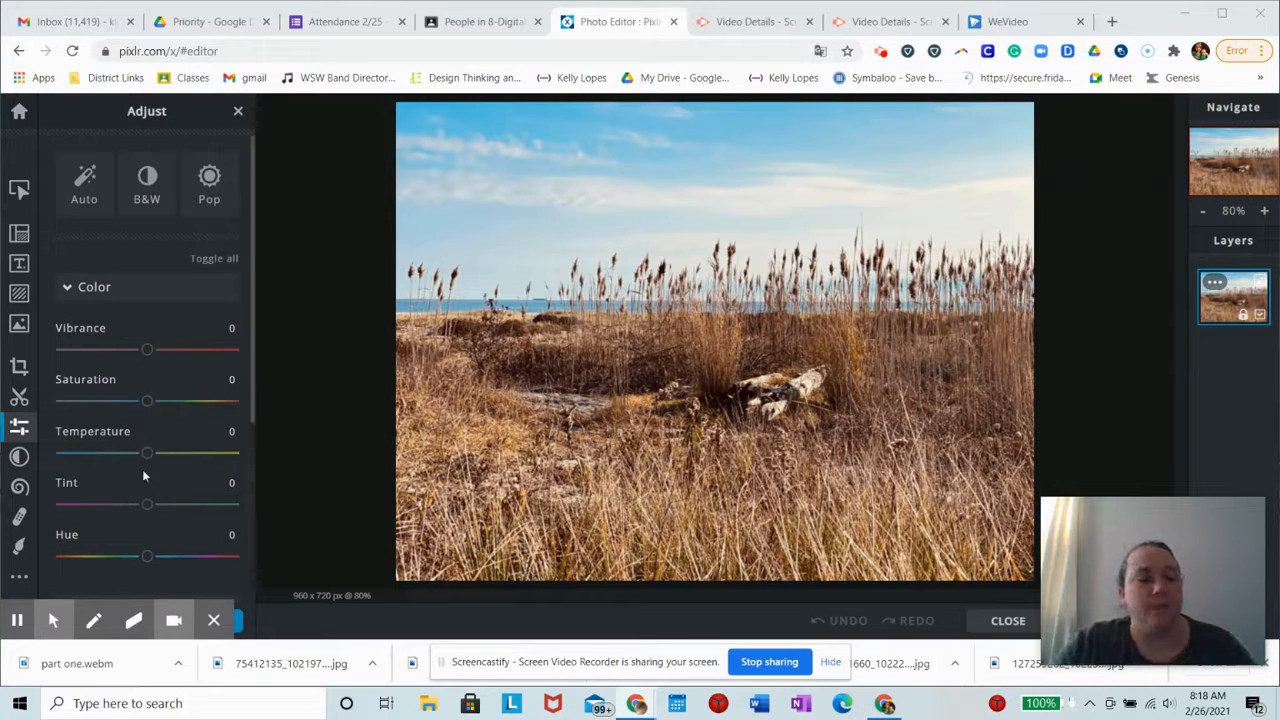
pyautogui.moveTo(147, 508)
pyautogui.mouseDown()
pyautogui.moveTo(219, 507)
pyautogui.moveTo(77, 506)
pyautogui.moveTo(240, 519)
pyautogui.moveTo(66, 517)
pyautogui.moveTo(149, 516)
pyautogui.mouseUp()
pyautogui.click(148, 509)
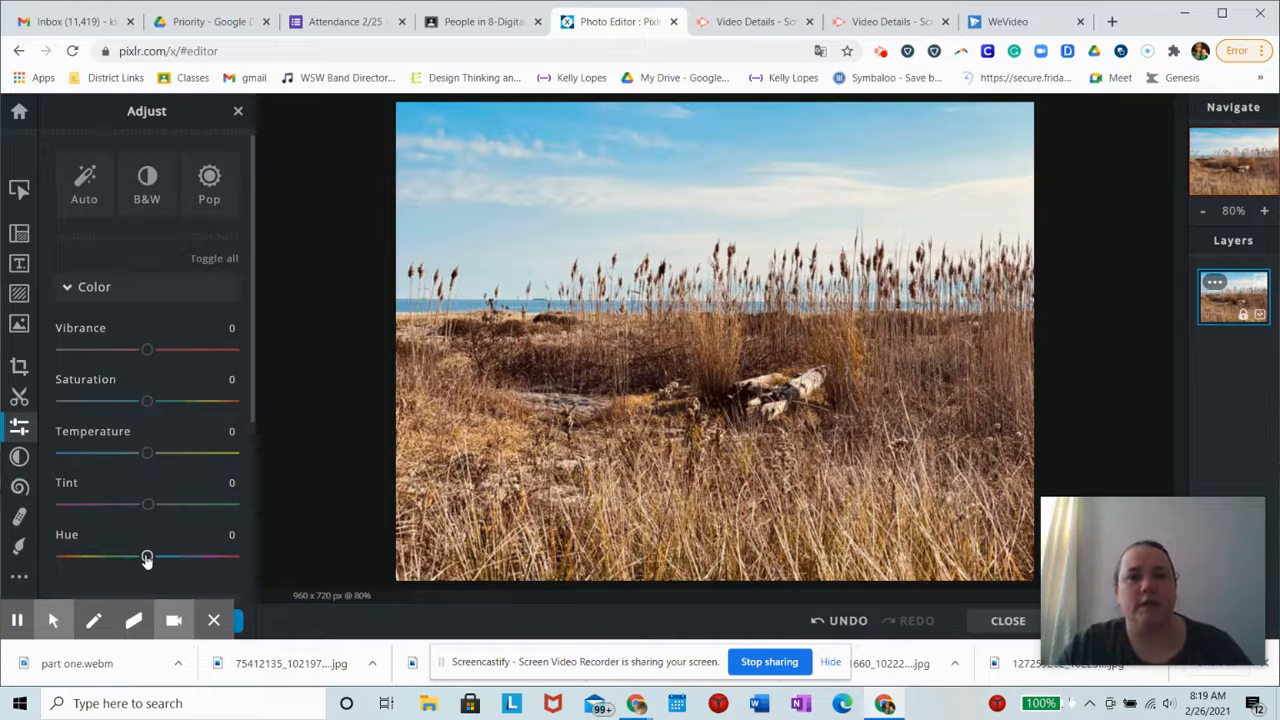
# - Try the photo's Hue at -98 and -180, return it to 0, and collapse the Color group
pyautogui.moveTo(147, 558); pyautogui.dragTo(100, 557)
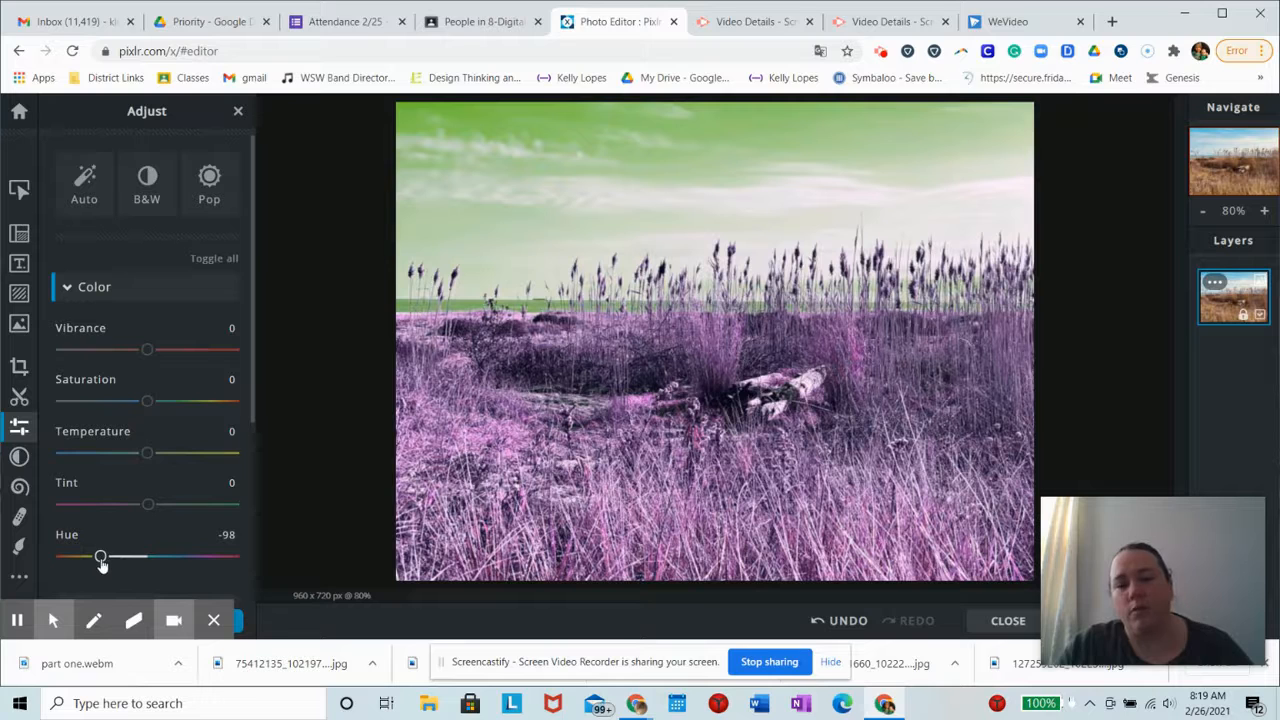
pyautogui.moveTo(100, 557); pyautogui.dragTo(61, 556)
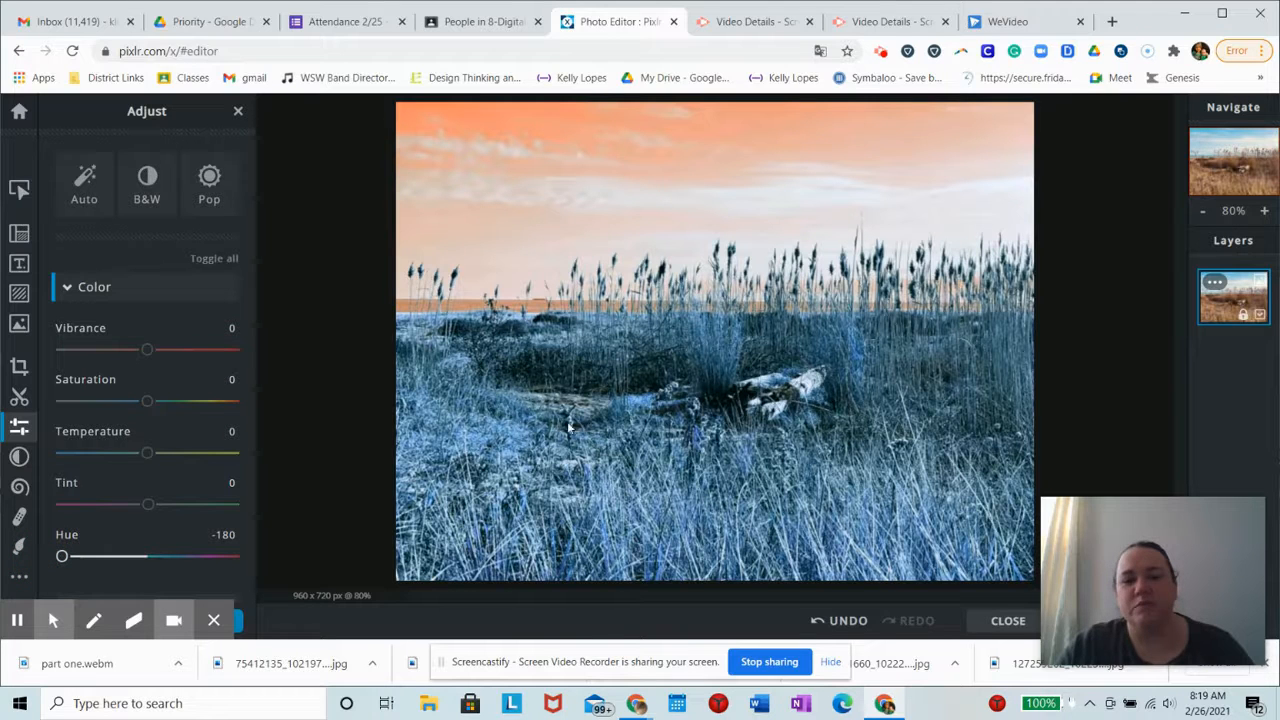
pyautogui.click(148, 557)
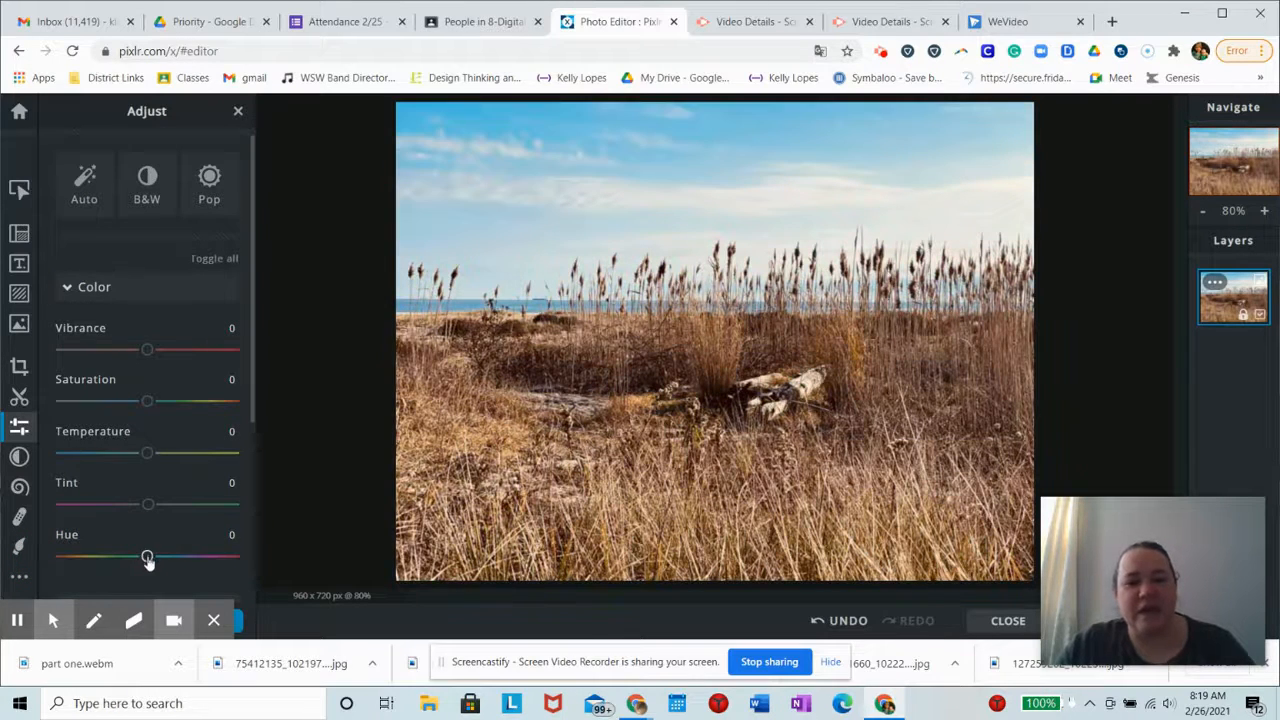
pyautogui.moveTo(223, 558); pyautogui.dragTo(147, 560)
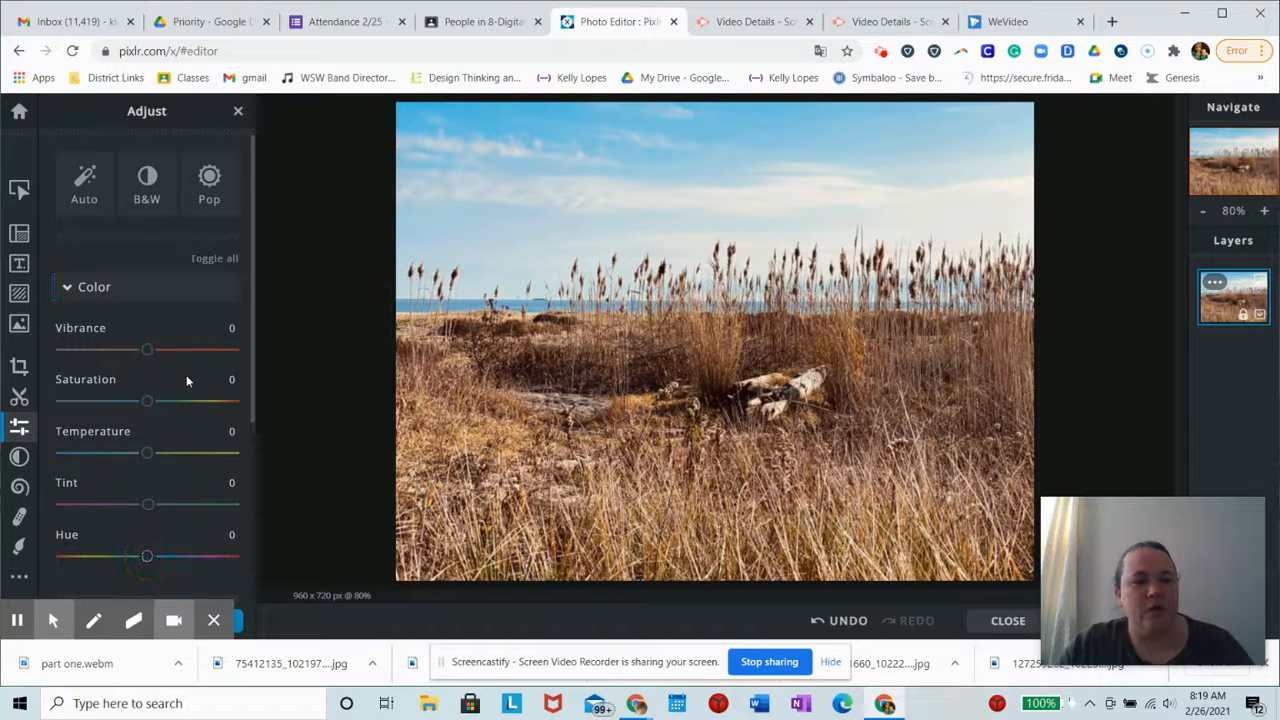
pyautogui.scroll(-5, 186, 380)
pyautogui.scroll(5, 186, 380)
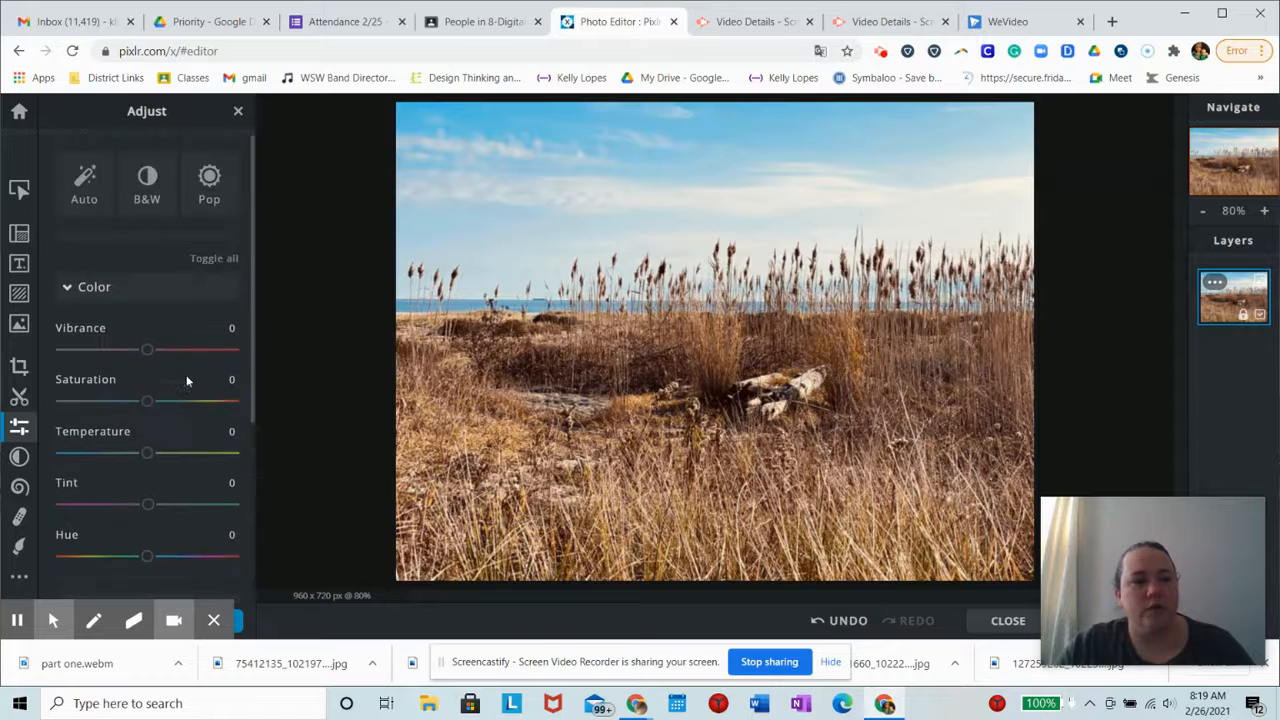
pyautogui.click(70, 292)
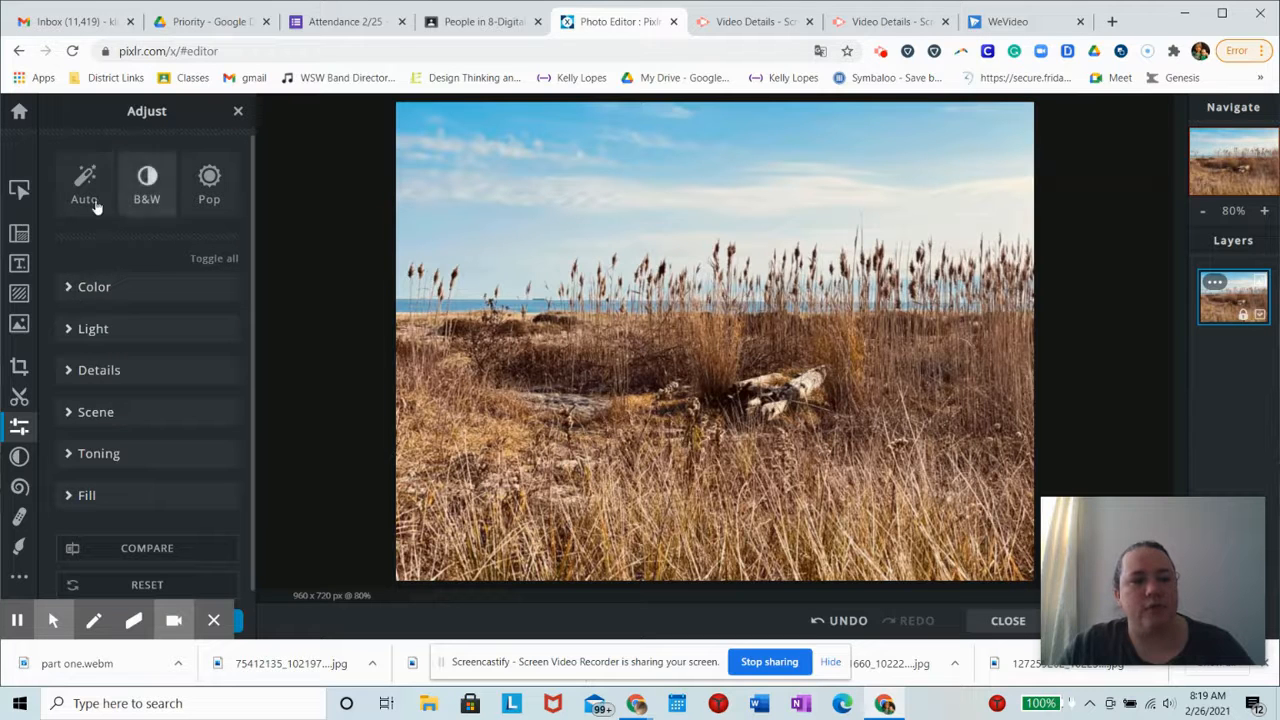
# - Apply the B&W preset to the photo and compare it with the original
pyautogui.click(143, 188)
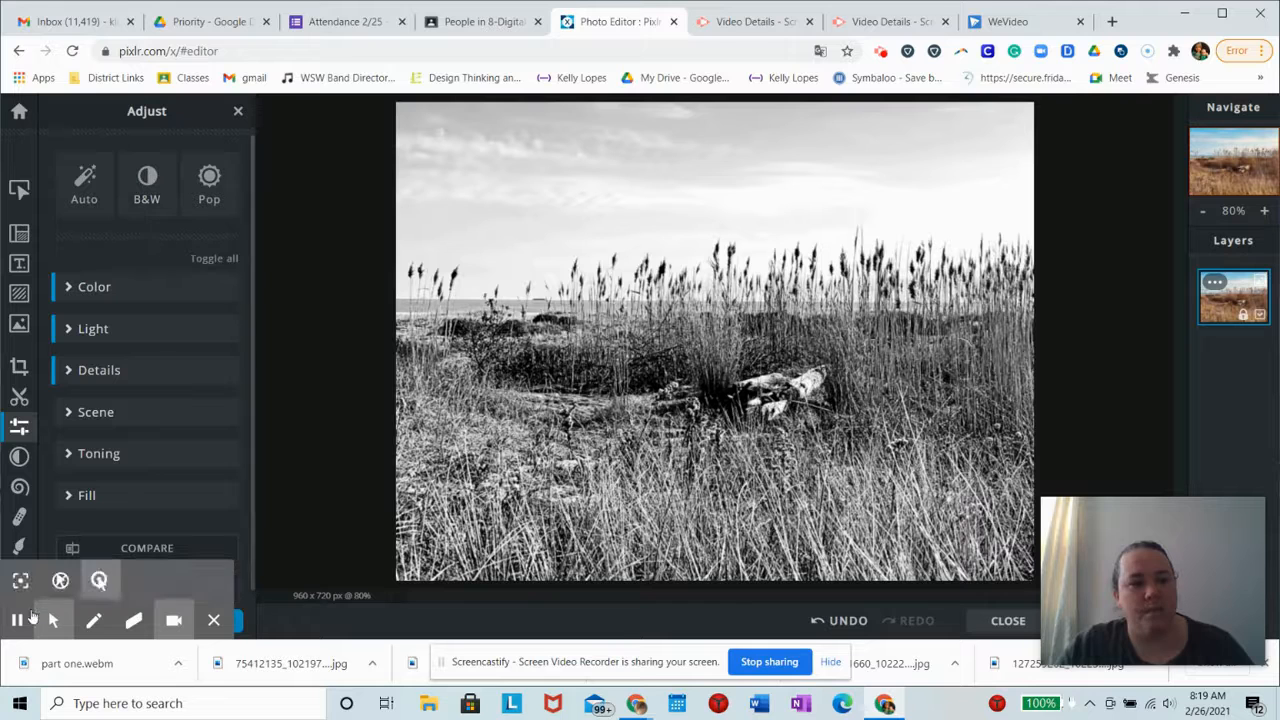
pyautogui.click(131, 550)
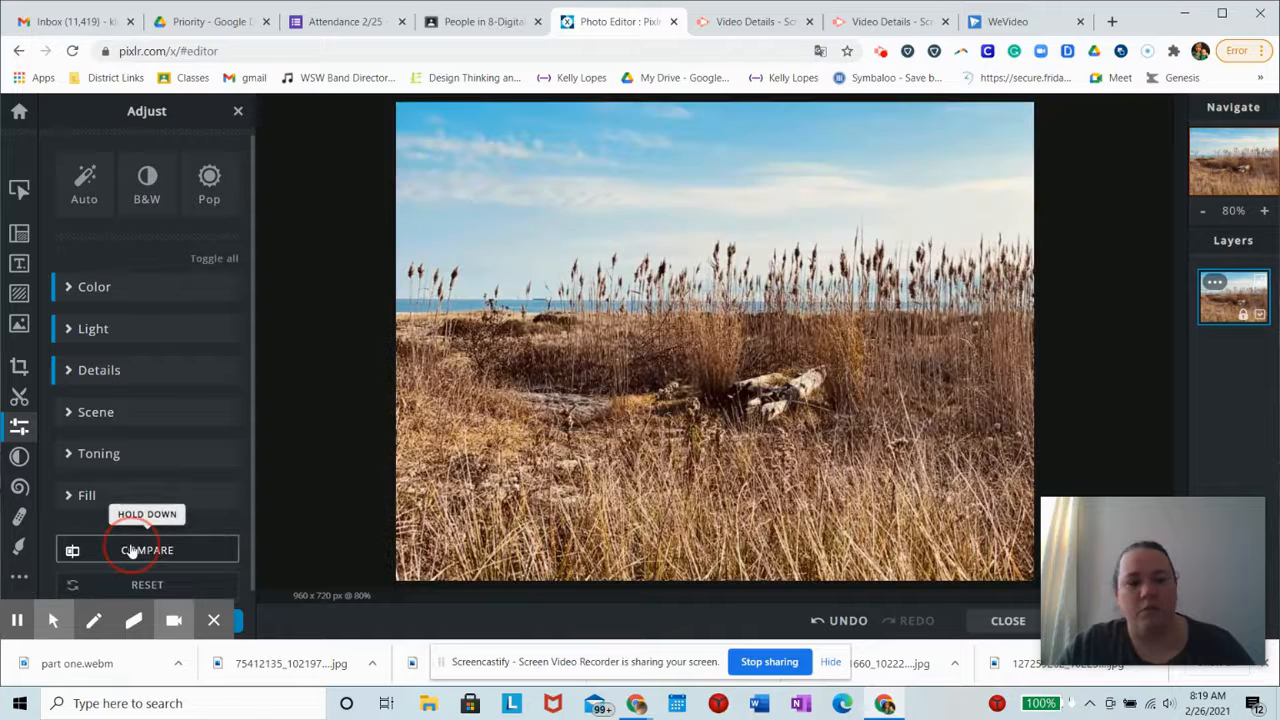
pyautogui.click(131, 550)
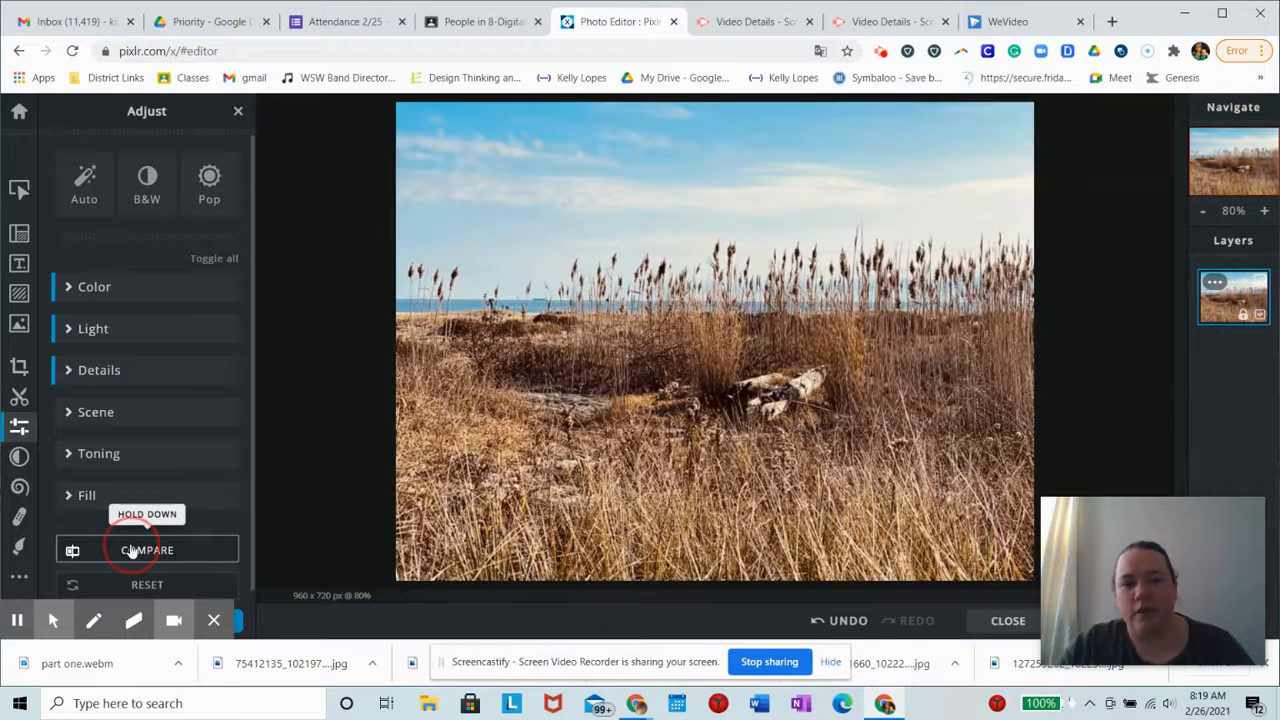
pyautogui.click(131, 550)
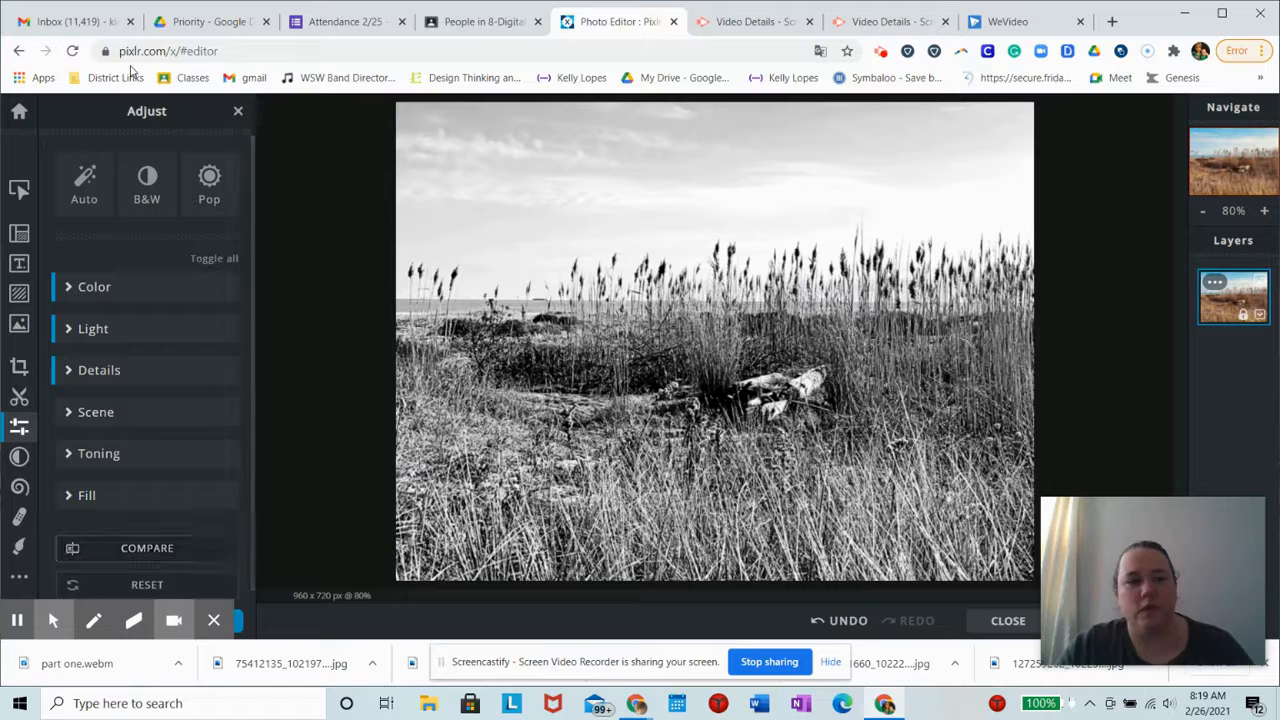
# - Try the Pop and Auto presets on the photo, and reset all adjustments
pyautogui.click(217, 193)
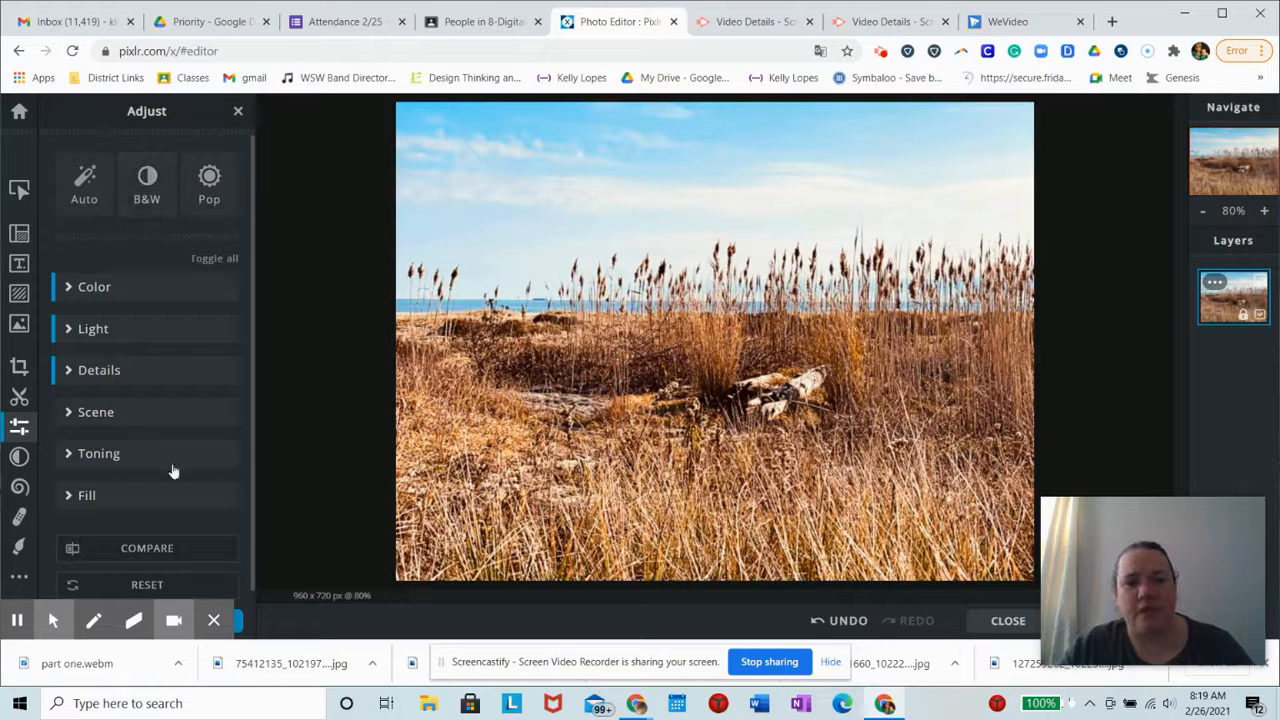
pyautogui.click(73, 195)
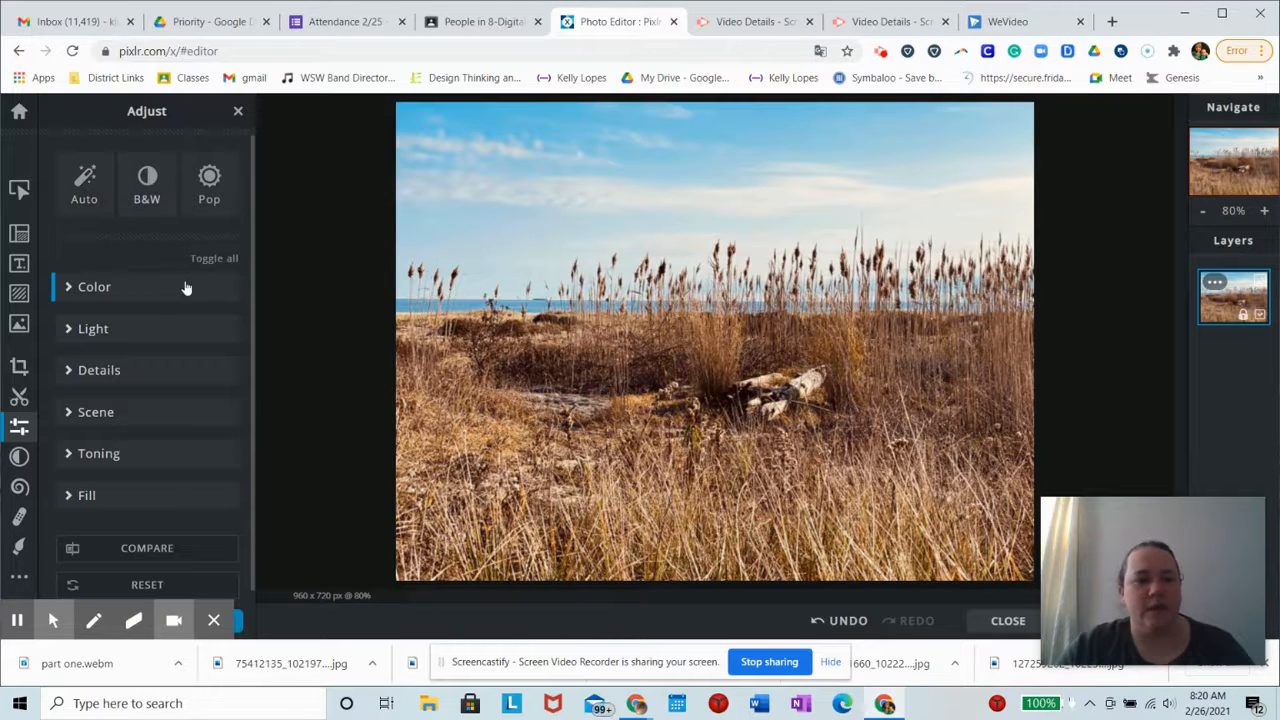
pyautogui.moveTo(253, 306); pyautogui.dragTo(252, 350)
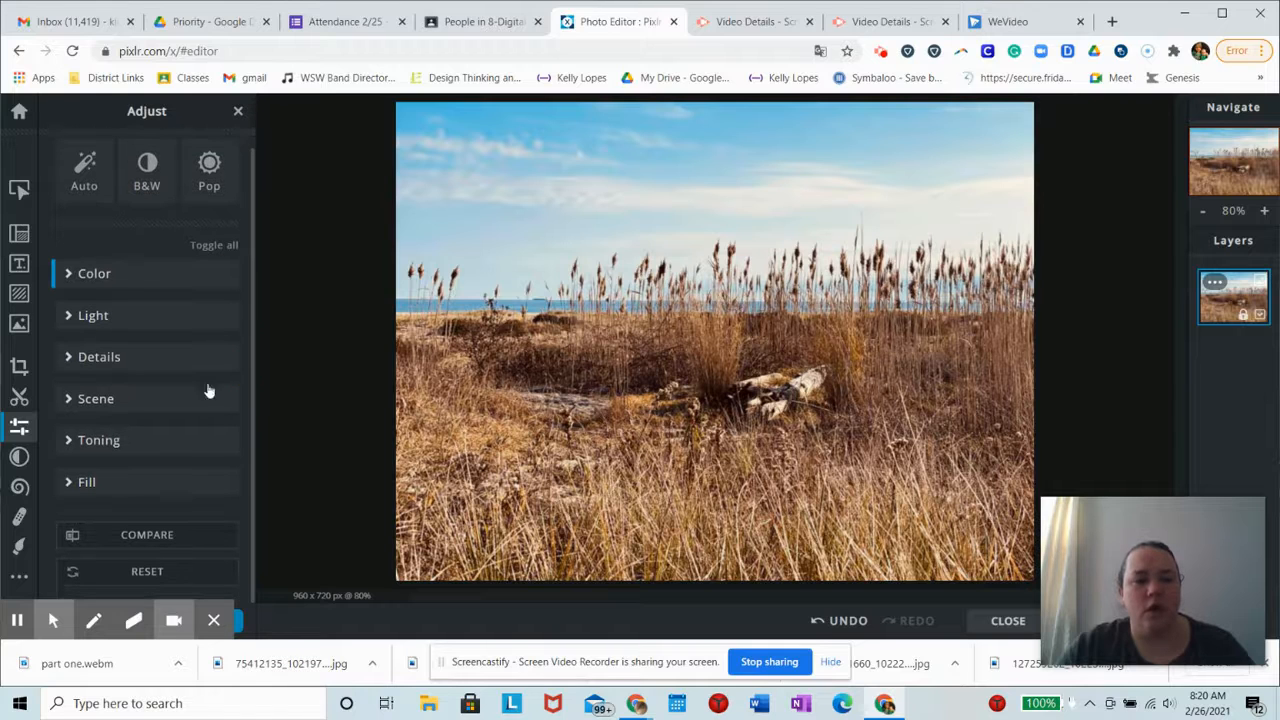
pyautogui.click(84, 576)
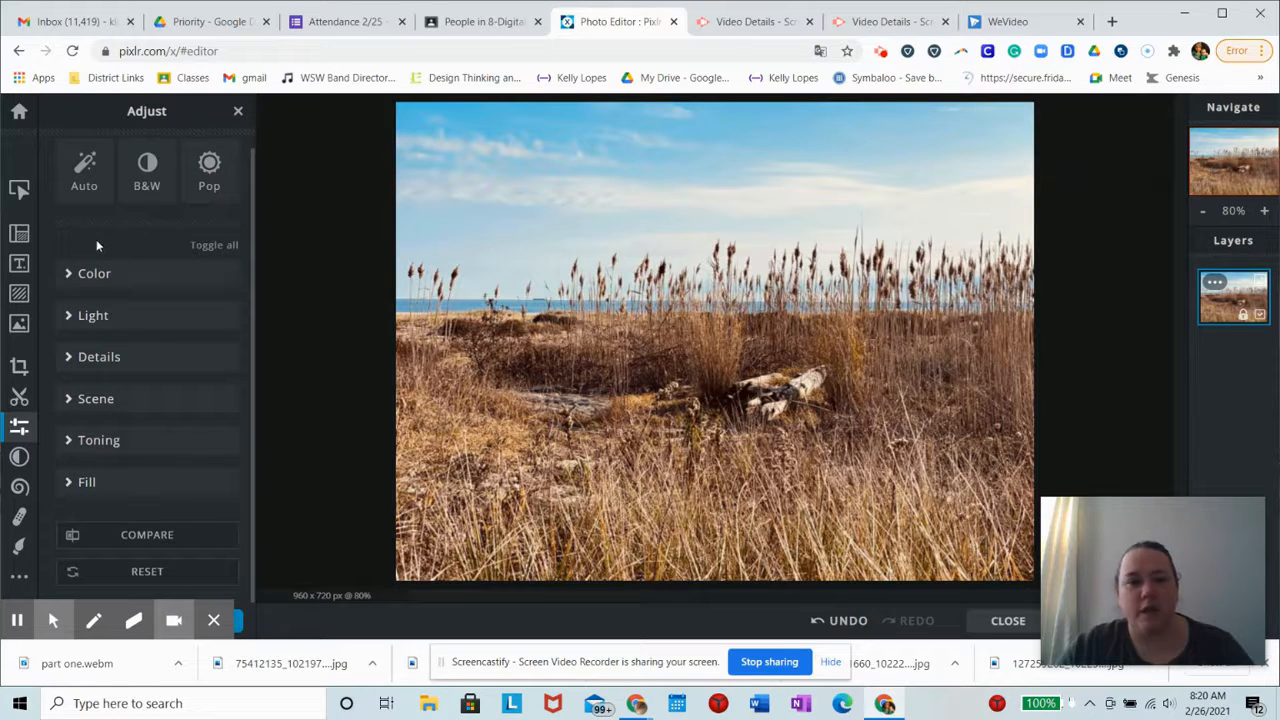
# - Expand the Light adjustments and raise the photo's Brightness to 72, and further to 97
pyautogui.click(69, 318)
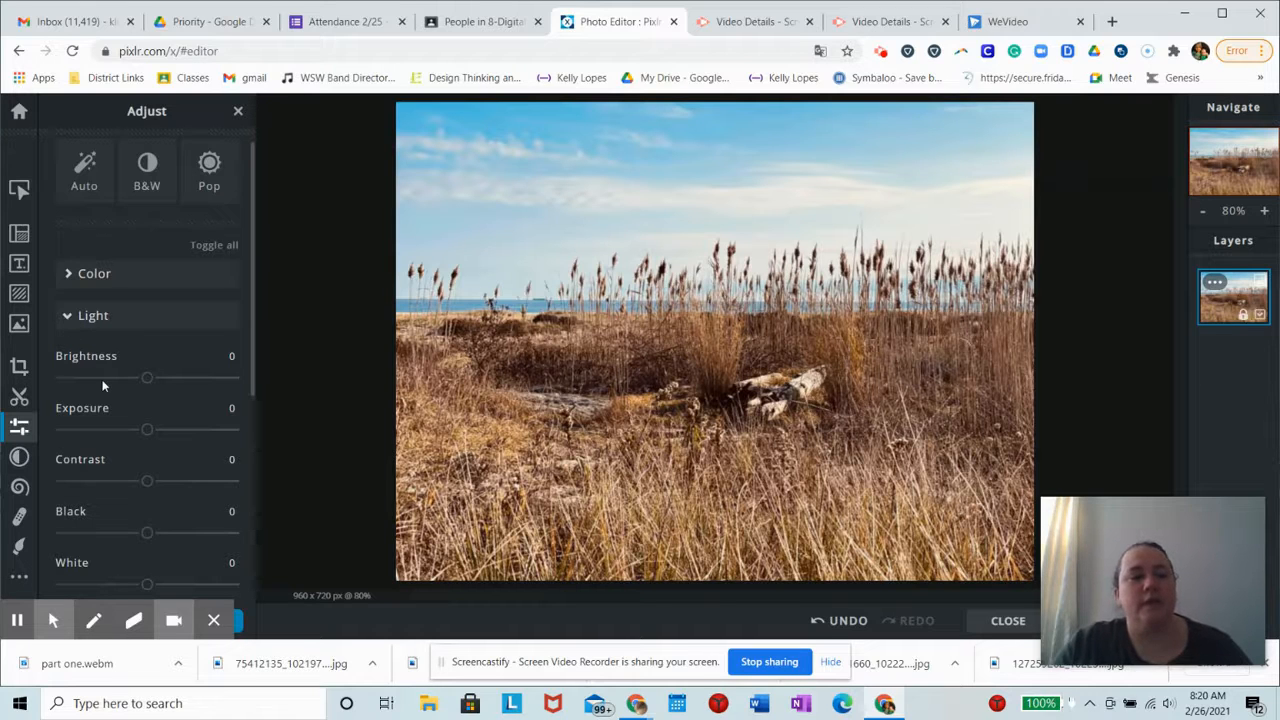
pyautogui.scroll(-3, 103, 382)
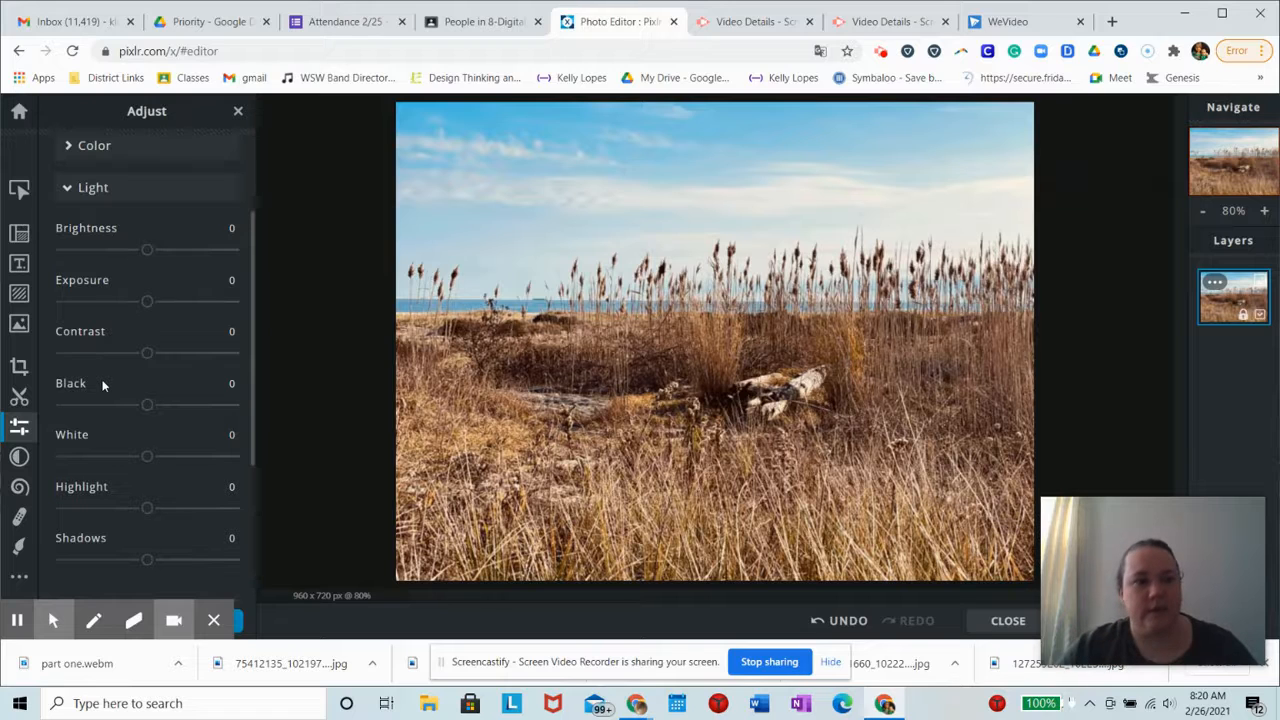
pyautogui.click(189, 250)
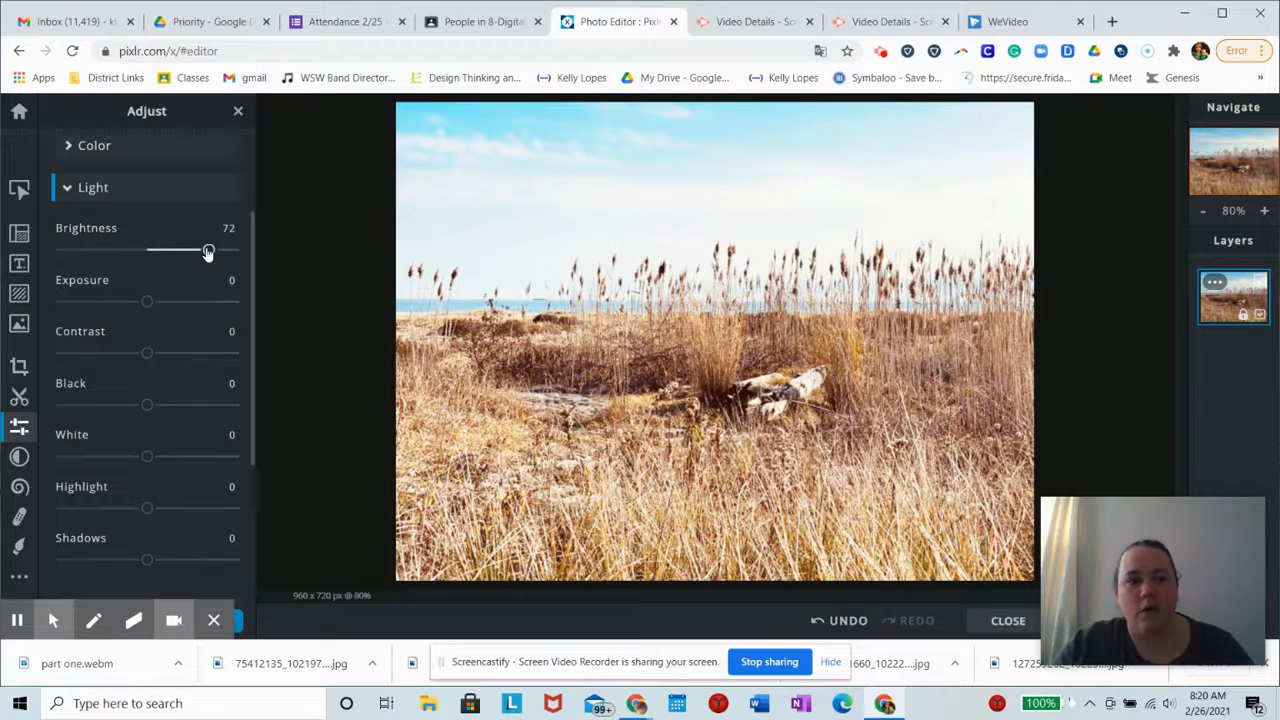
pyautogui.click(230, 252)
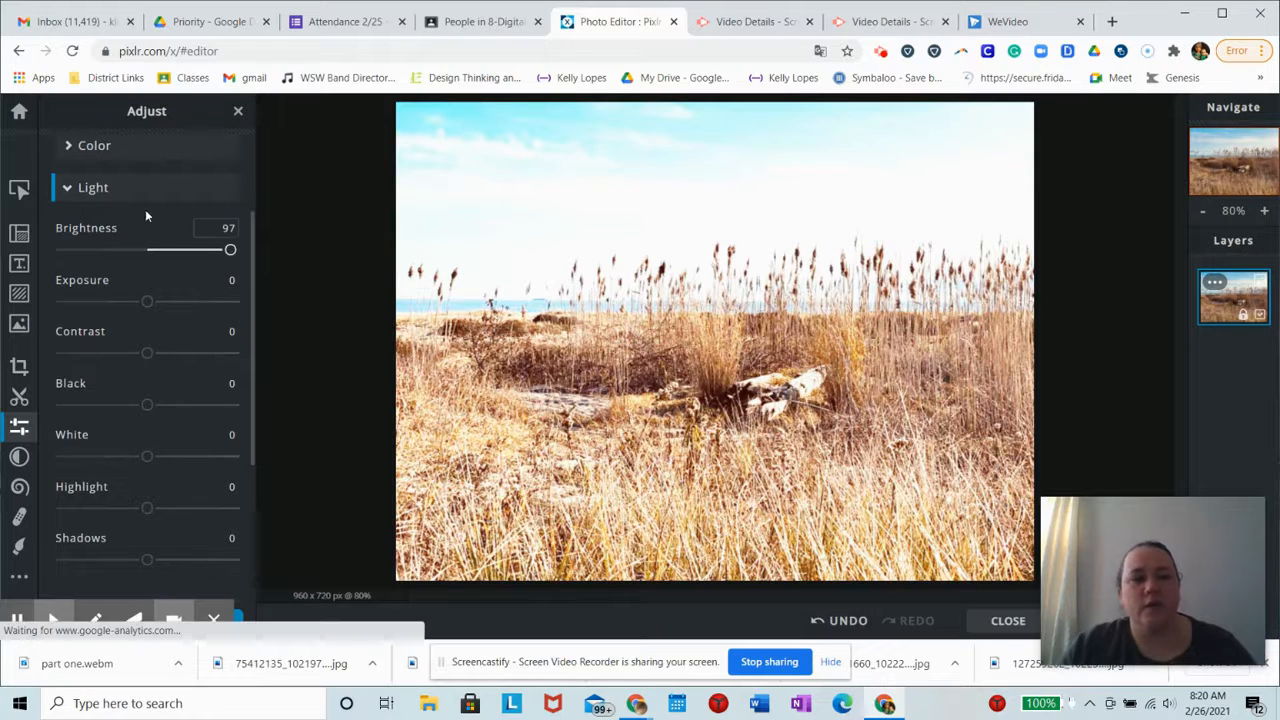
# - Return the photo's Brightness to 0
pyautogui.click(145, 250)
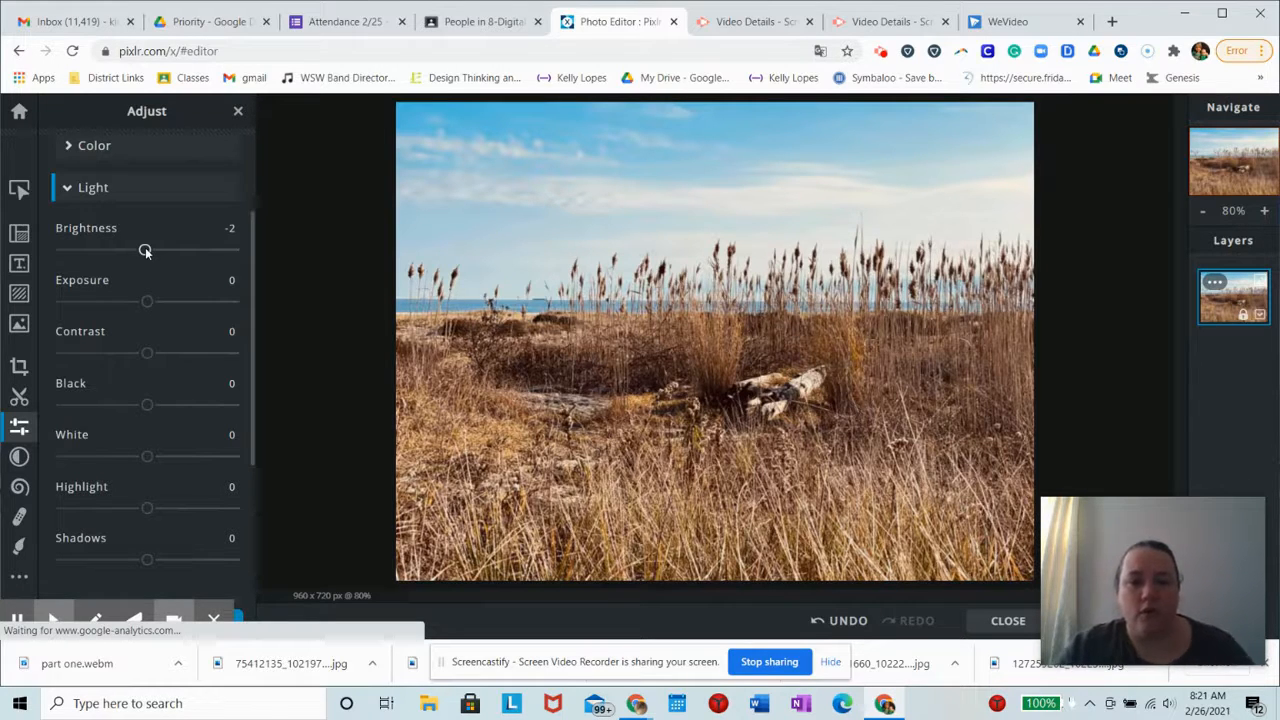
pyautogui.click(145, 251)
pyautogui.moveTo(145, 253); pyautogui.dragTo(147, 253)
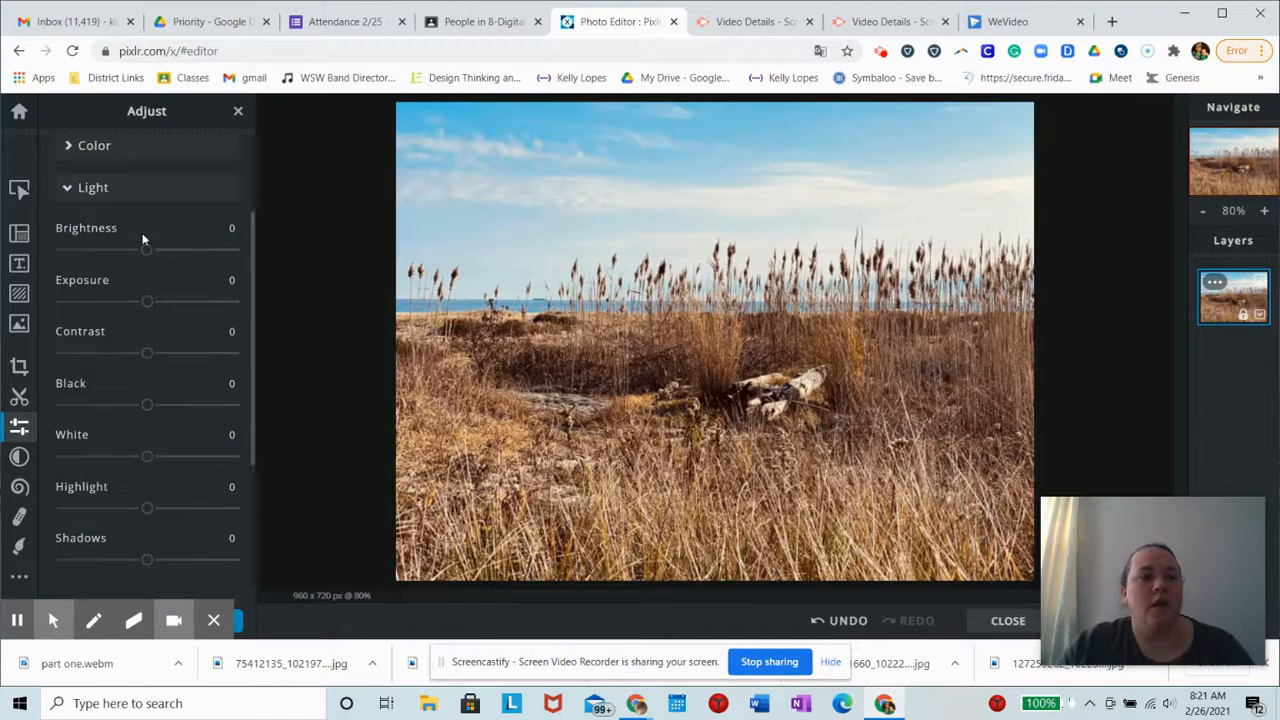
# - Try the photo's Brightness at -61, 46, -59 and 59, and set it back to 0
pyautogui.click(95, 249)
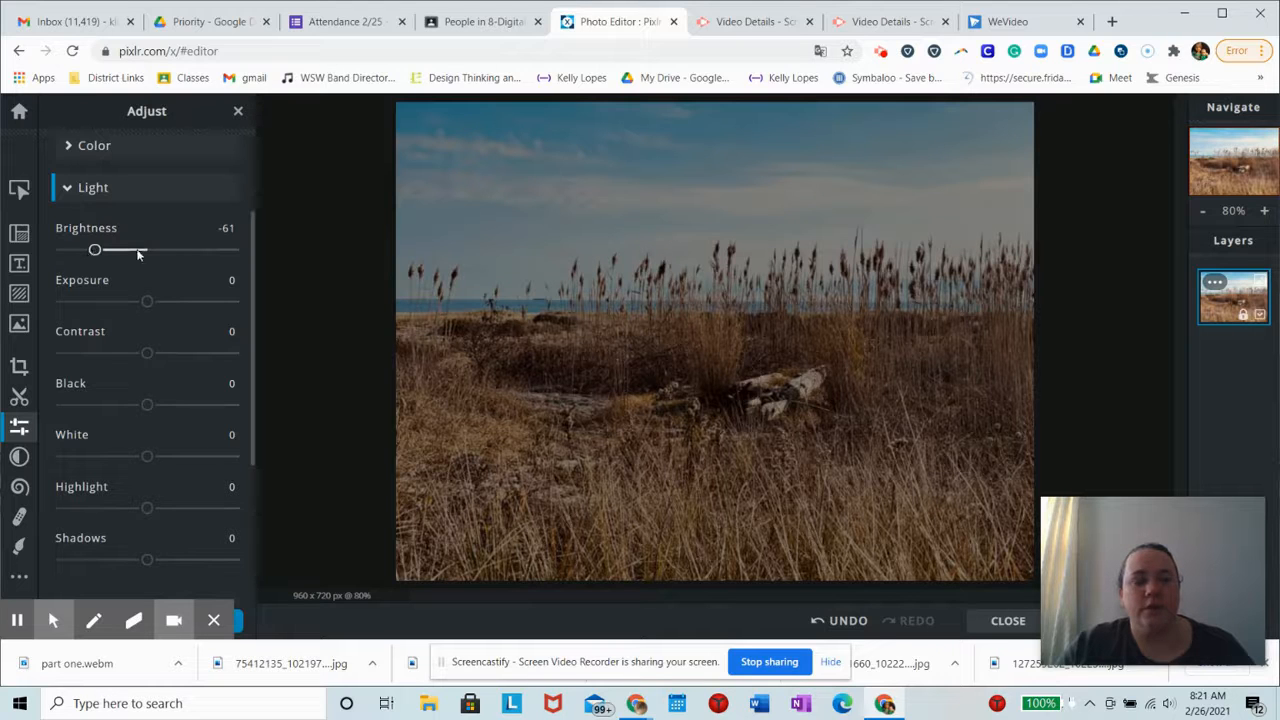
pyautogui.click(187, 251)
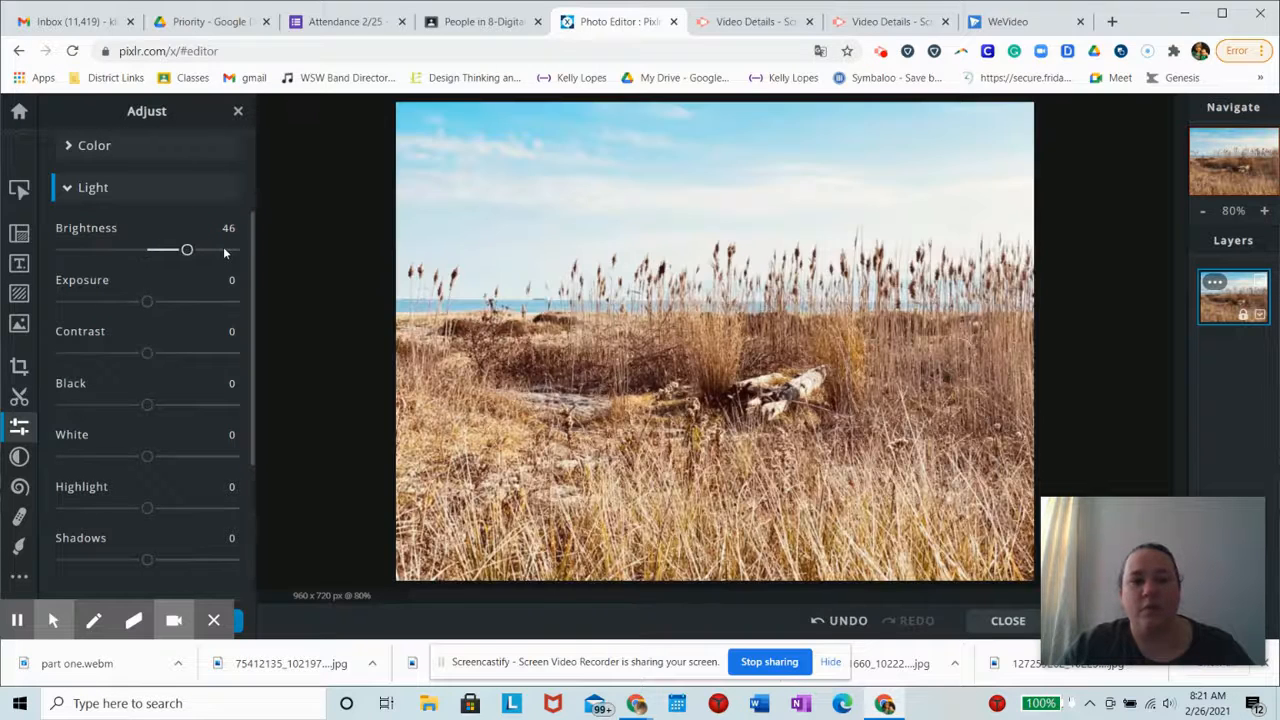
pyautogui.click(223, 248)
pyautogui.click(96, 249)
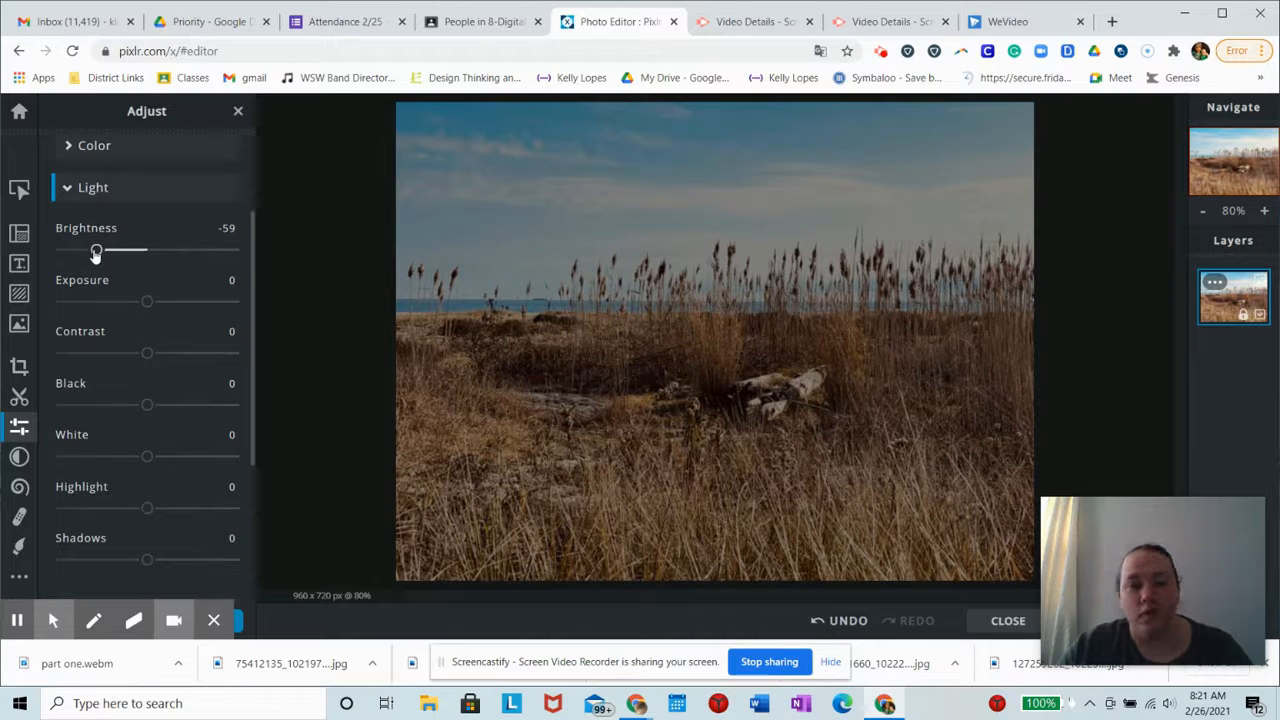
pyautogui.click(198, 248)
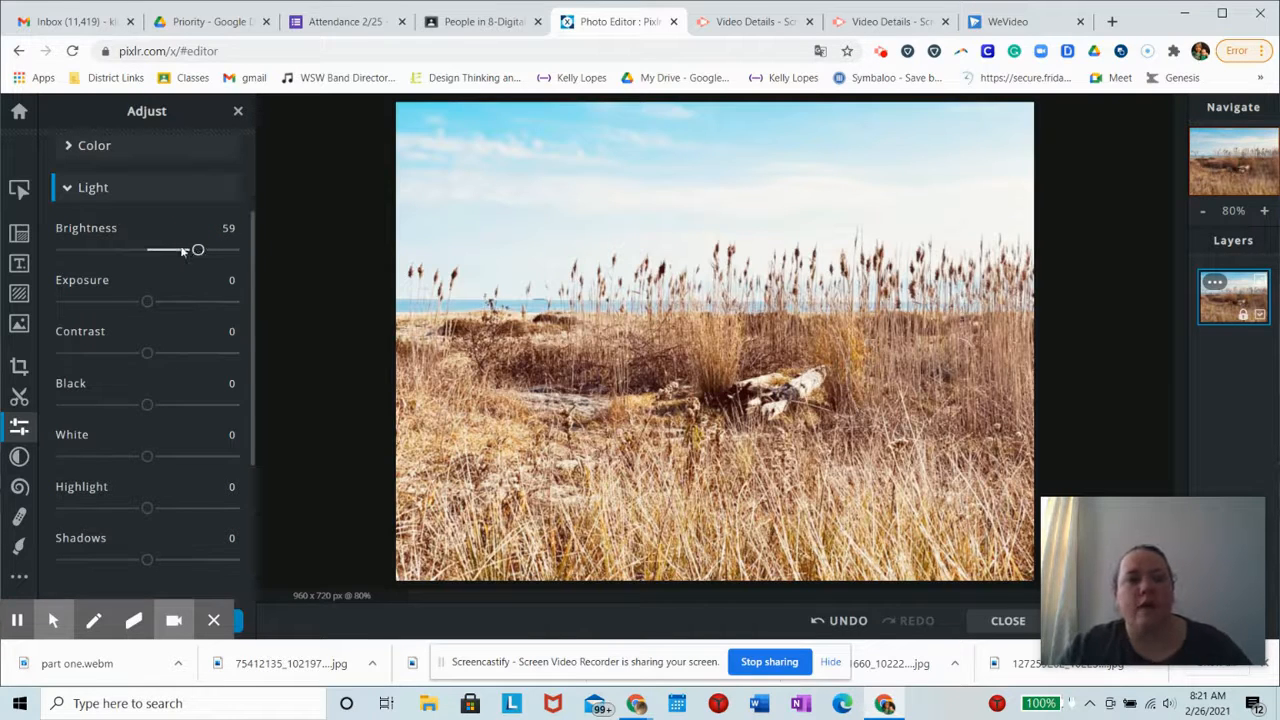
pyautogui.click(145, 250)
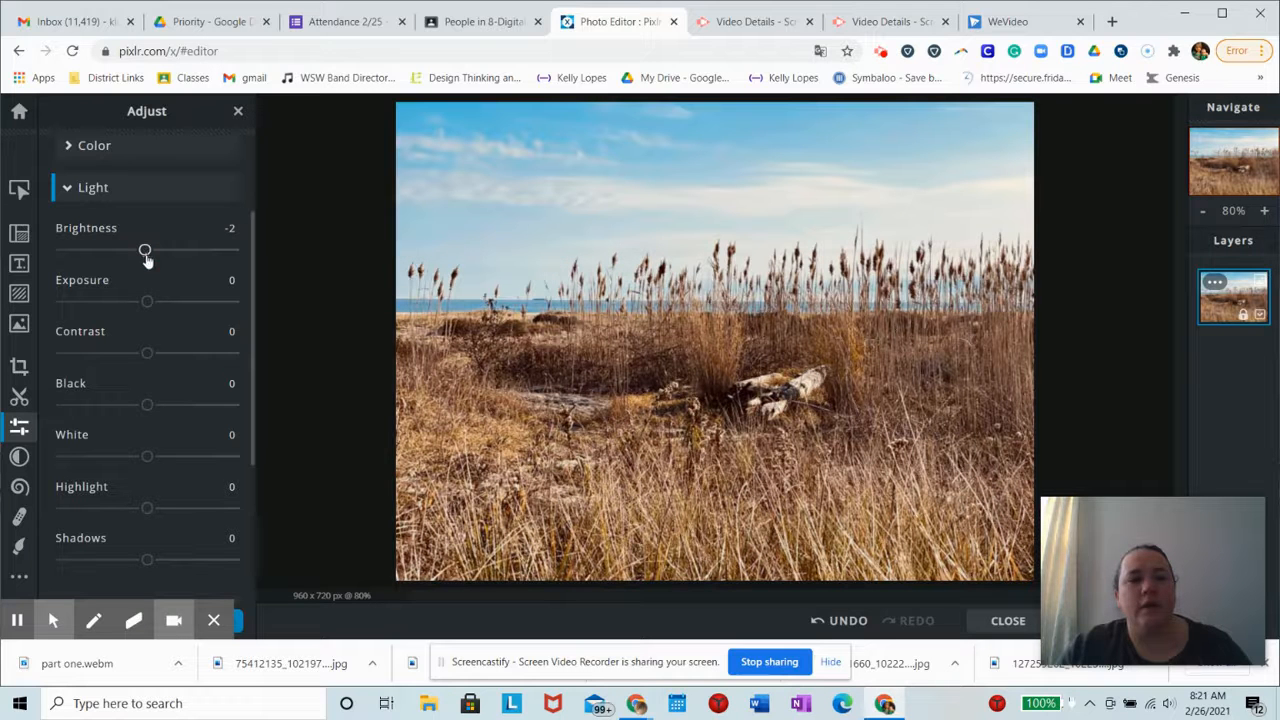
pyautogui.moveTo(145, 250); pyautogui.dragTo(147, 252)
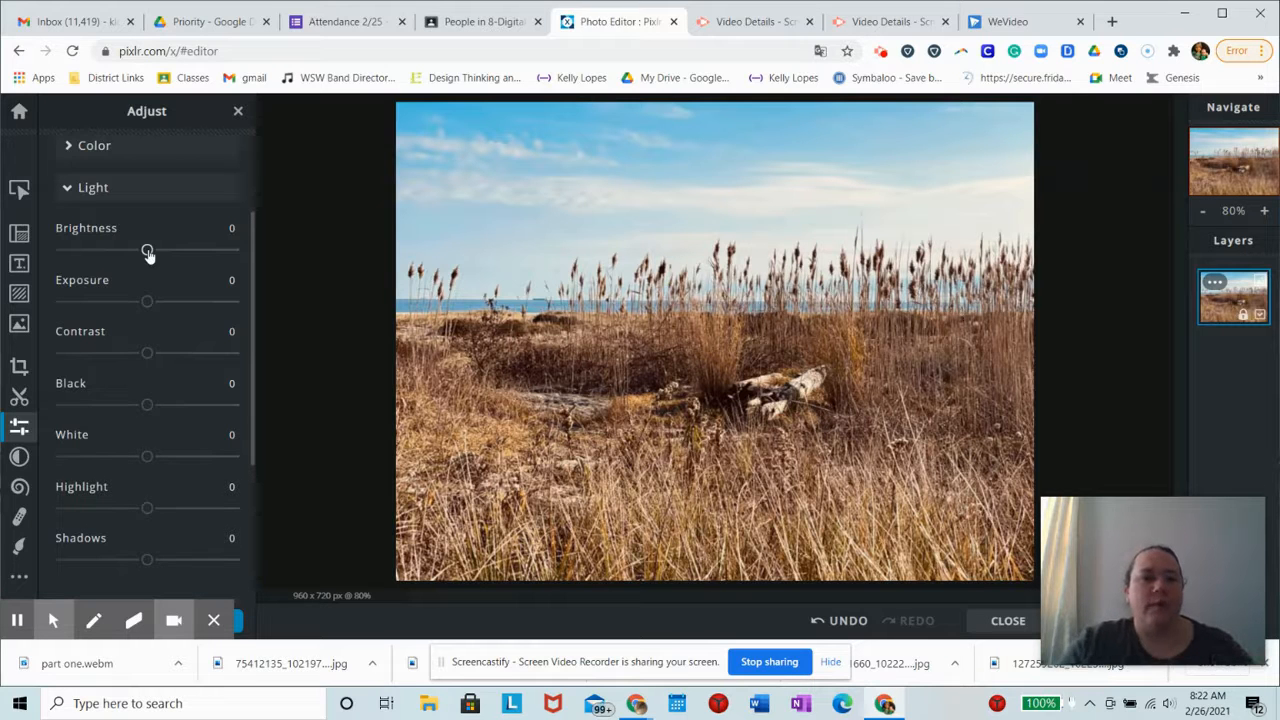
# - Try the photo's Exposure at -54, 3, 90 and -53, and return it to 0
pyautogui.click(101, 302)
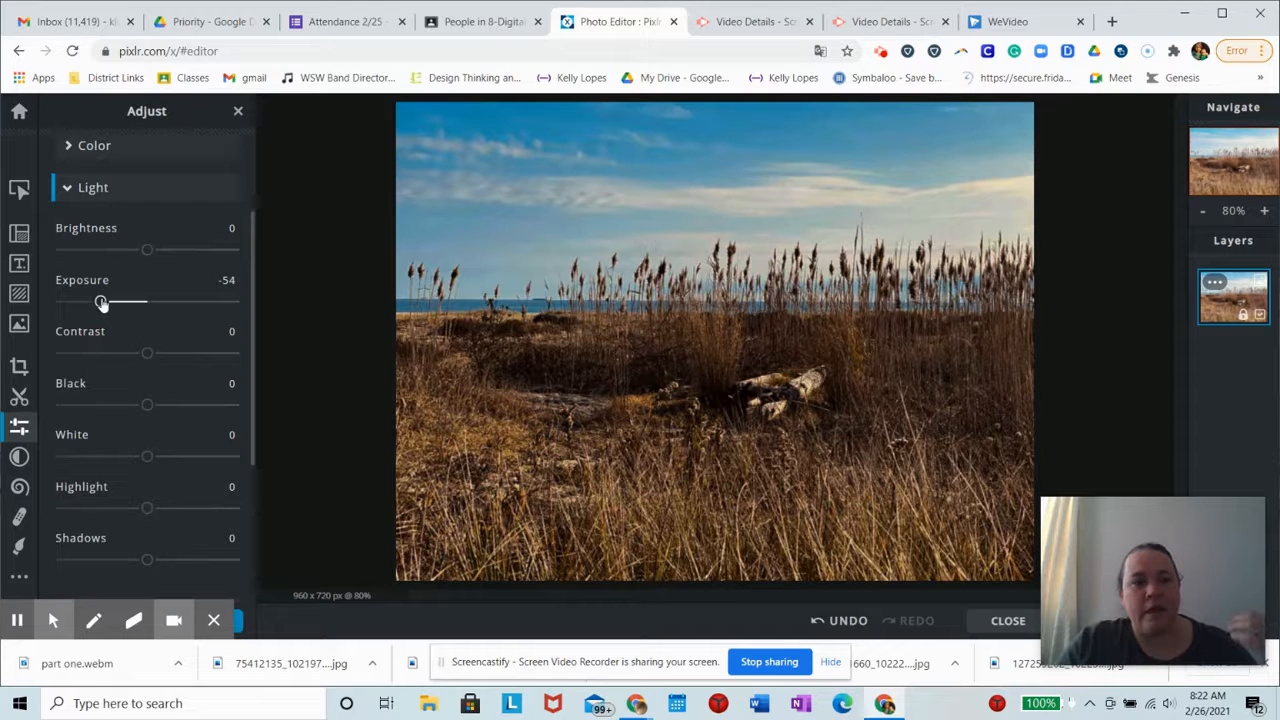
pyautogui.click(151, 302)
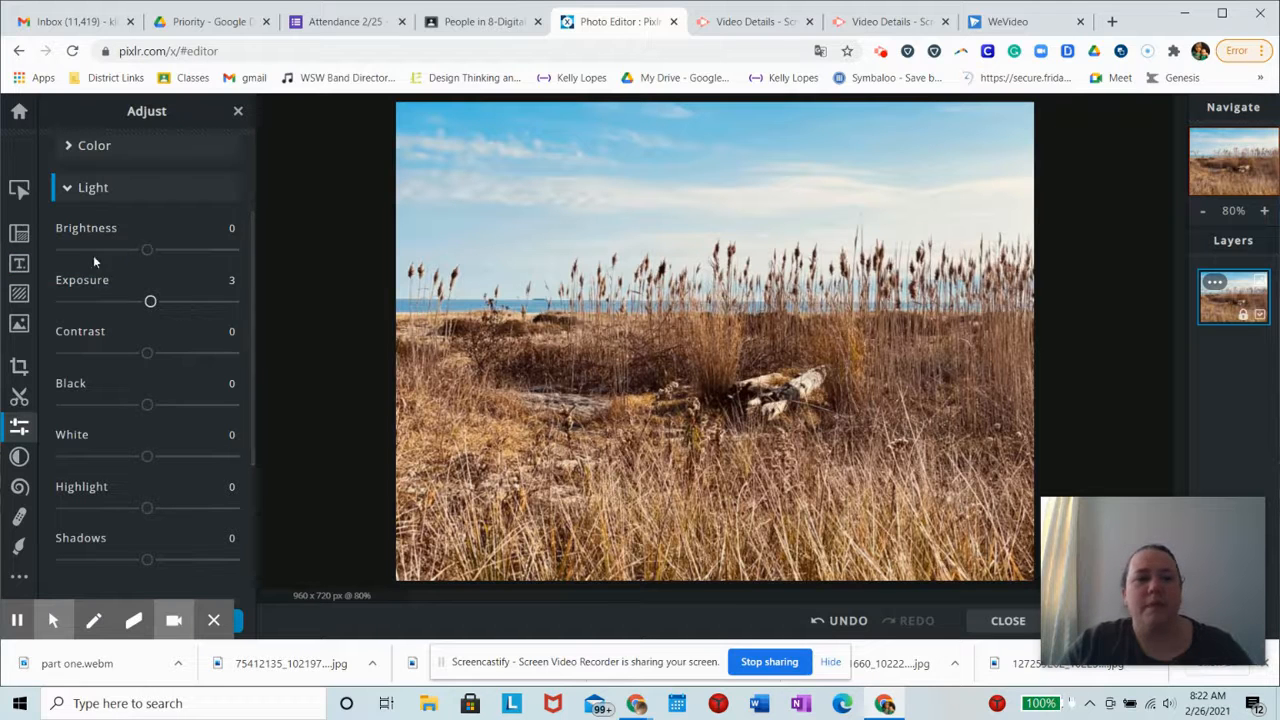
pyautogui.click(225, 300)
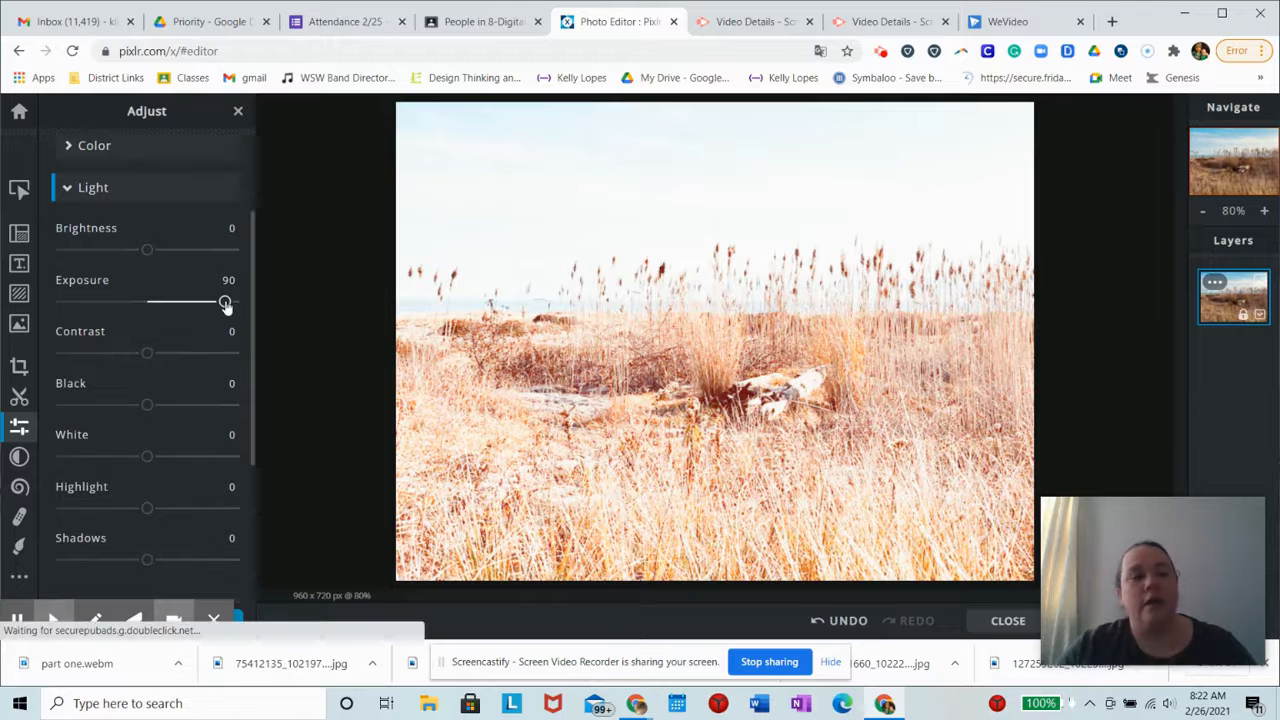
pyautogui.moveTo(148, 303); pyautogui.dragTo(103, 305)
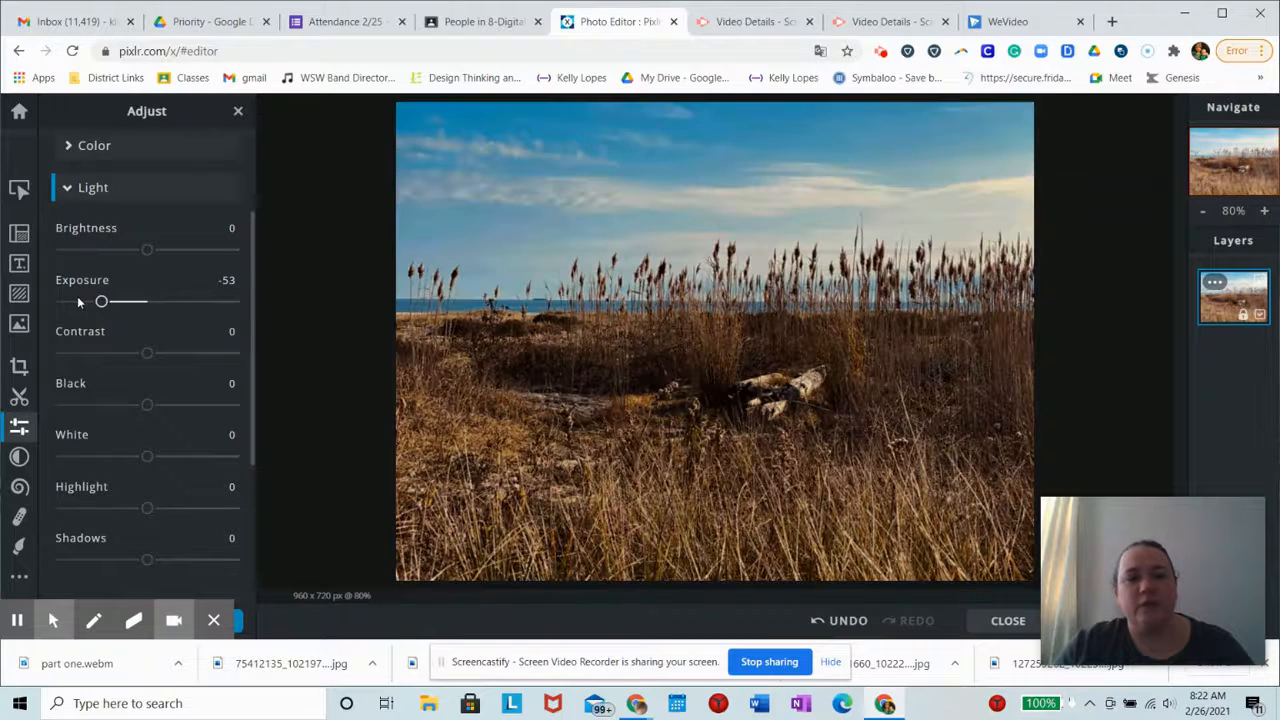
pyautogui.click(151, 301)
pyautogui.moveTo(150, 301); pyautogui.dragTo(147, 304)
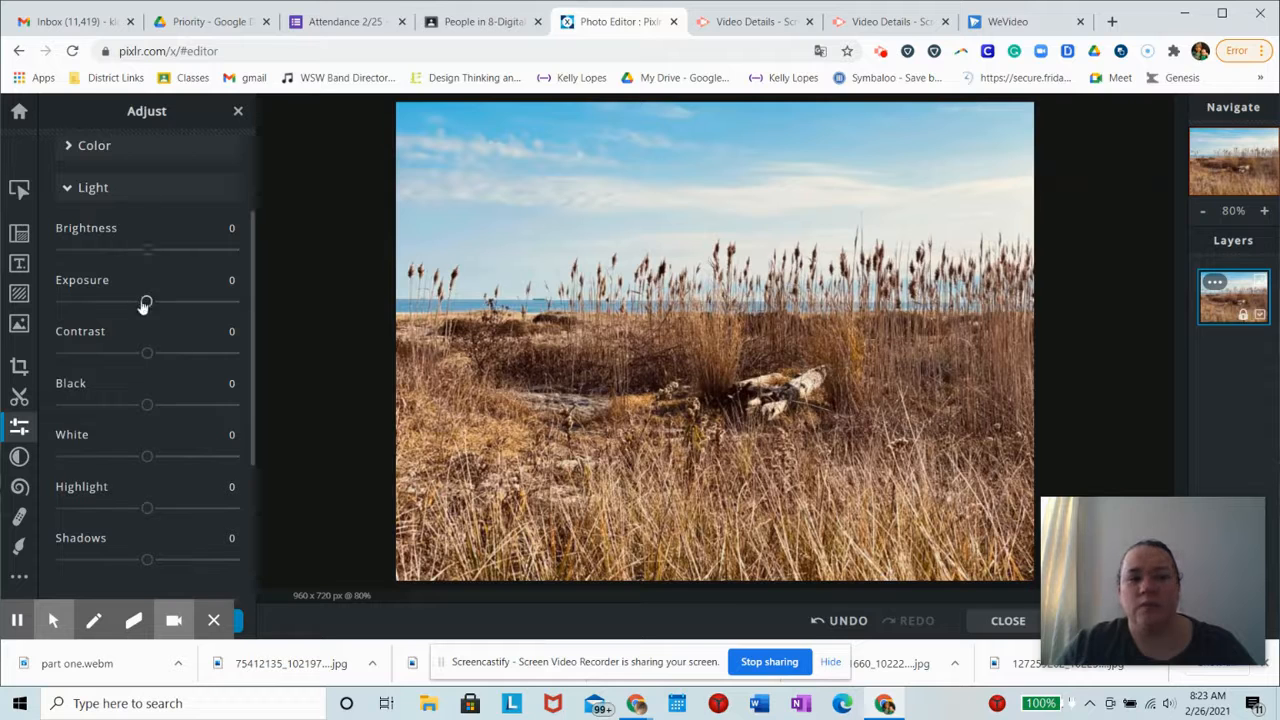
# - Set the Exposure to 42 and Black to 2, and try Contrast at 25 before returning it to 0
pyautogui.scroll(-2, 183, 395)
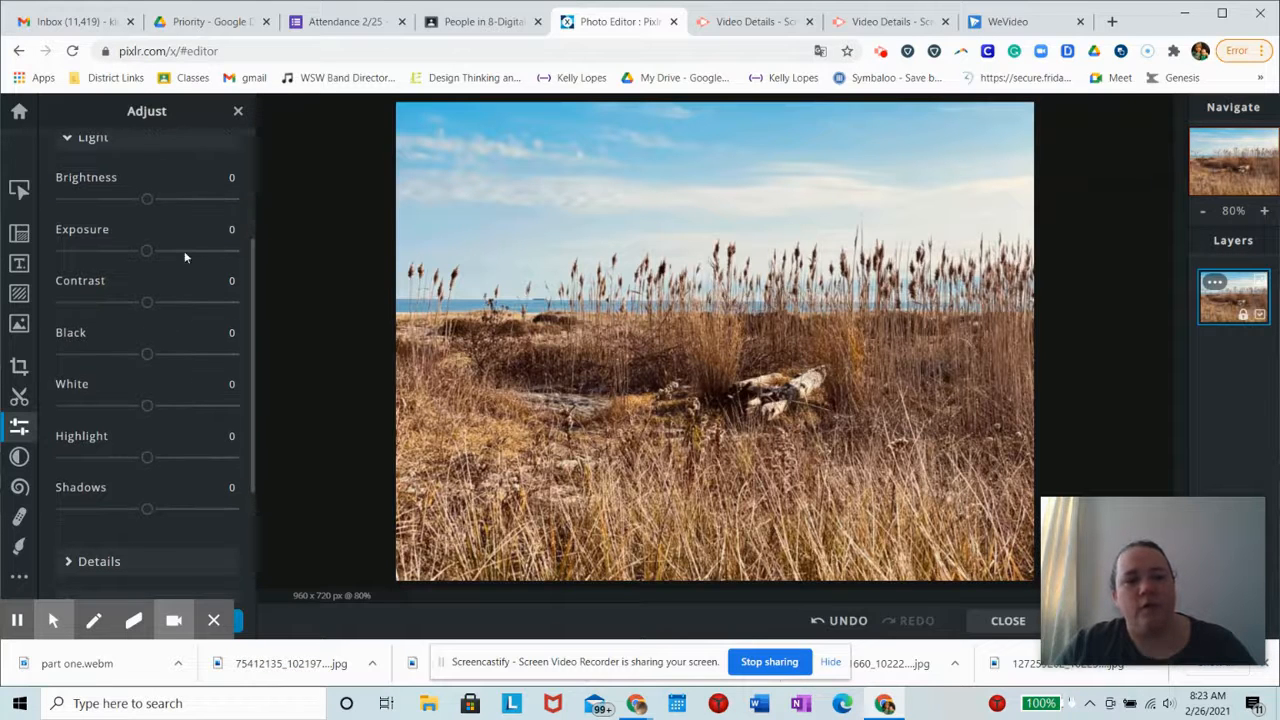
pyautogui.click(184, 250)
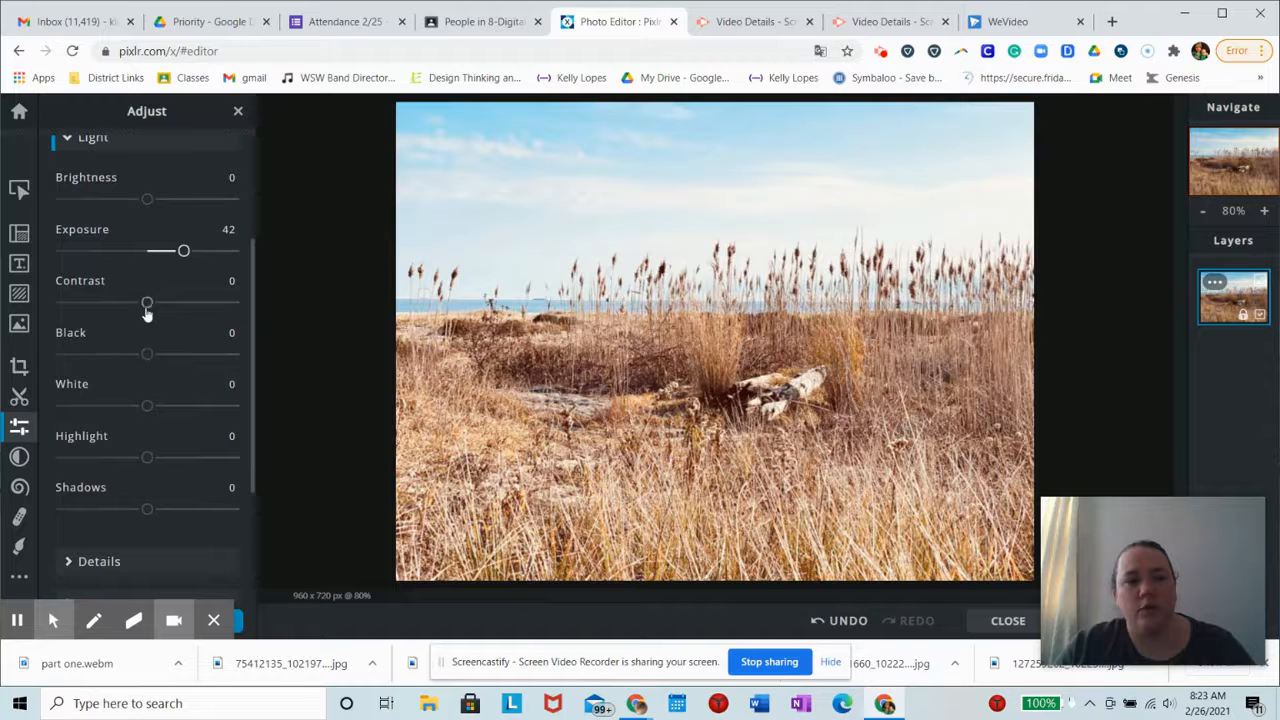
pyautogui.moveTo(146, 308)
pyautogui.mouseDown()
pyautogui.moveTo(131, 303)
pyautogui.moveTo(170, 314)
pyautogui.mouseUp()
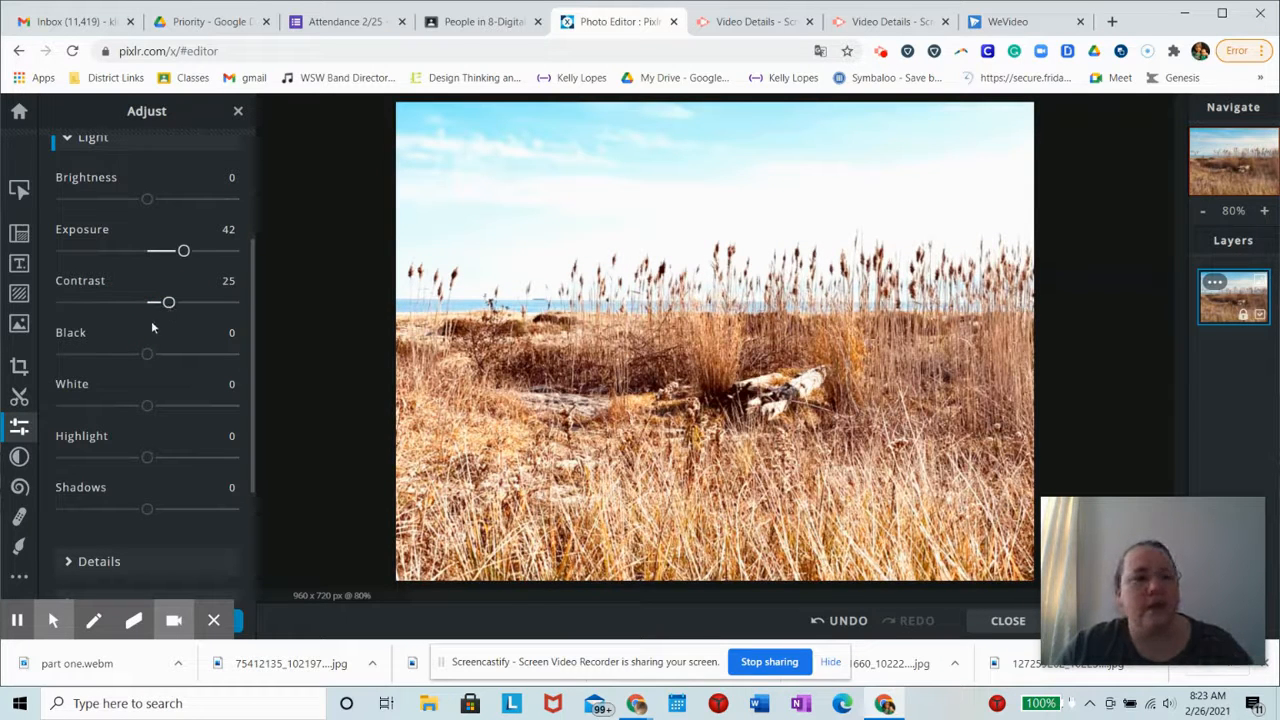
pyautogui.moveTo(147, 356)
pyautogui.mouseDown()
pyautogui.moveTo(115, 361)
pyautogui.moveTo(169, 363)
pyautogui.moveTo(115, 357)
pyautogui.moveTo(150, 360)
pyautogui.mouseUp()
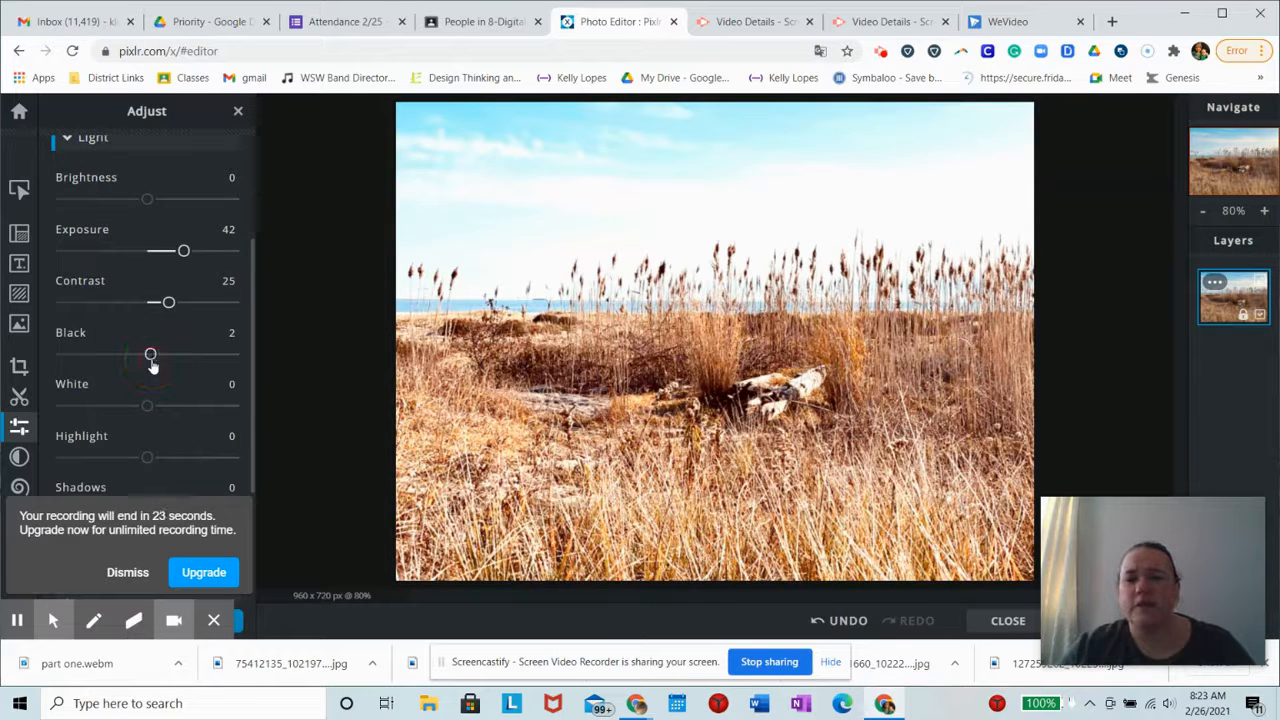
pyautogui.click(147, 302)
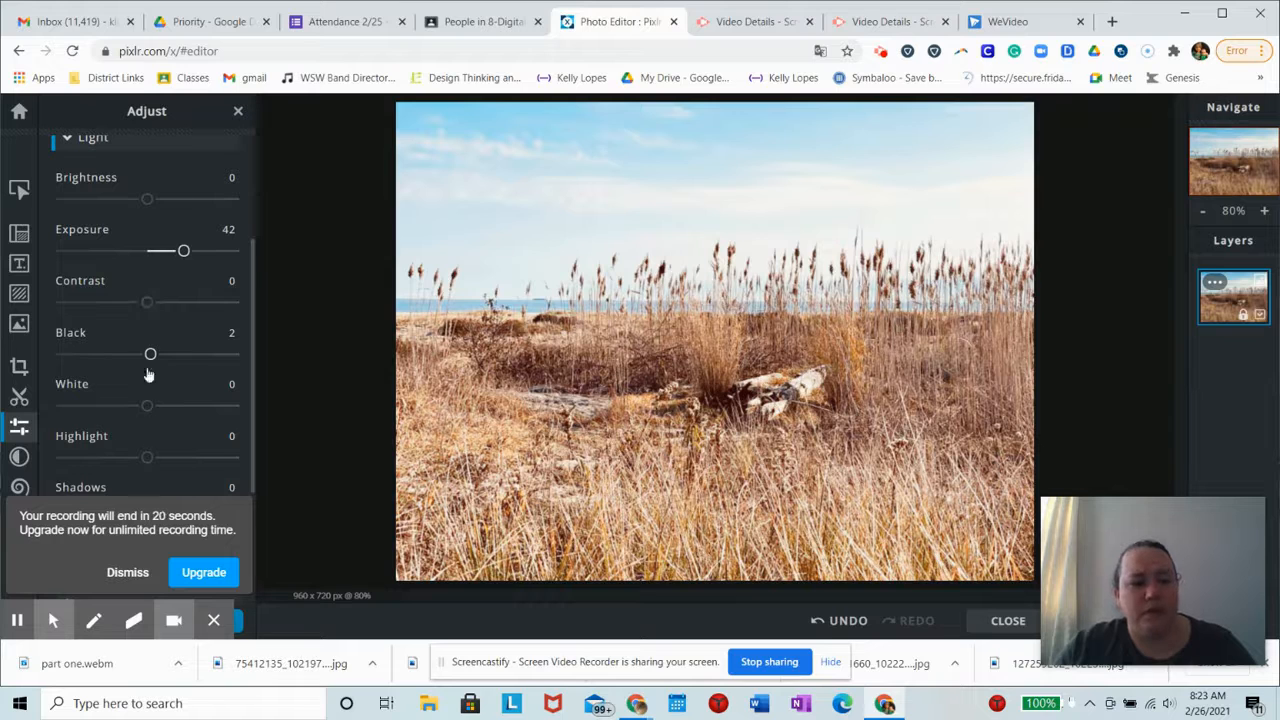
# - Try the White, Highlight and Shadows adjustments, taking Shadows to -3 and -73, and return Shadows to 0
pyautogui.moveTo(147, 407)
pyautogui.mouseDown()
pyautogui.moveTo(94, 409)
pyautogui.moveTo(194, 410)
pyautogui.moveTo(106, 416)
pyautogui.moveTo(146, 420)
pyautogui.mouseUp()
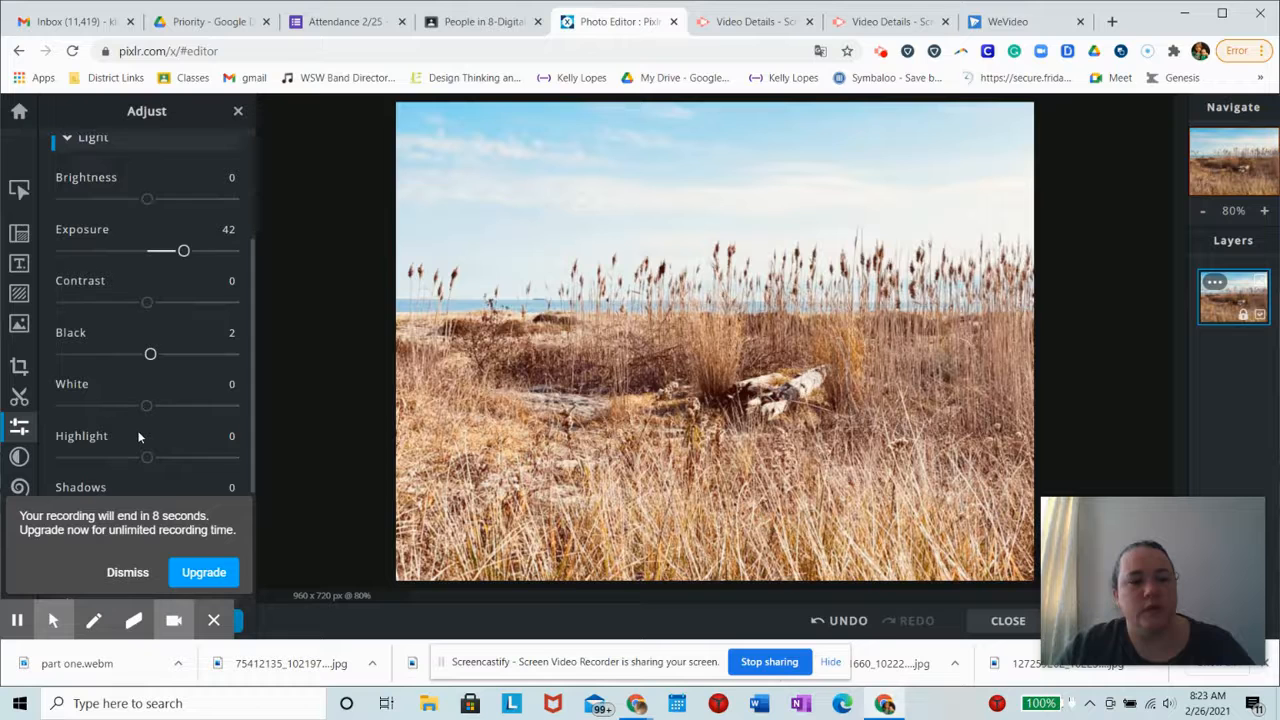
pyautogui.scroll(-2, 139, 436)
pyautogui.scroll(-1, 139, 436)
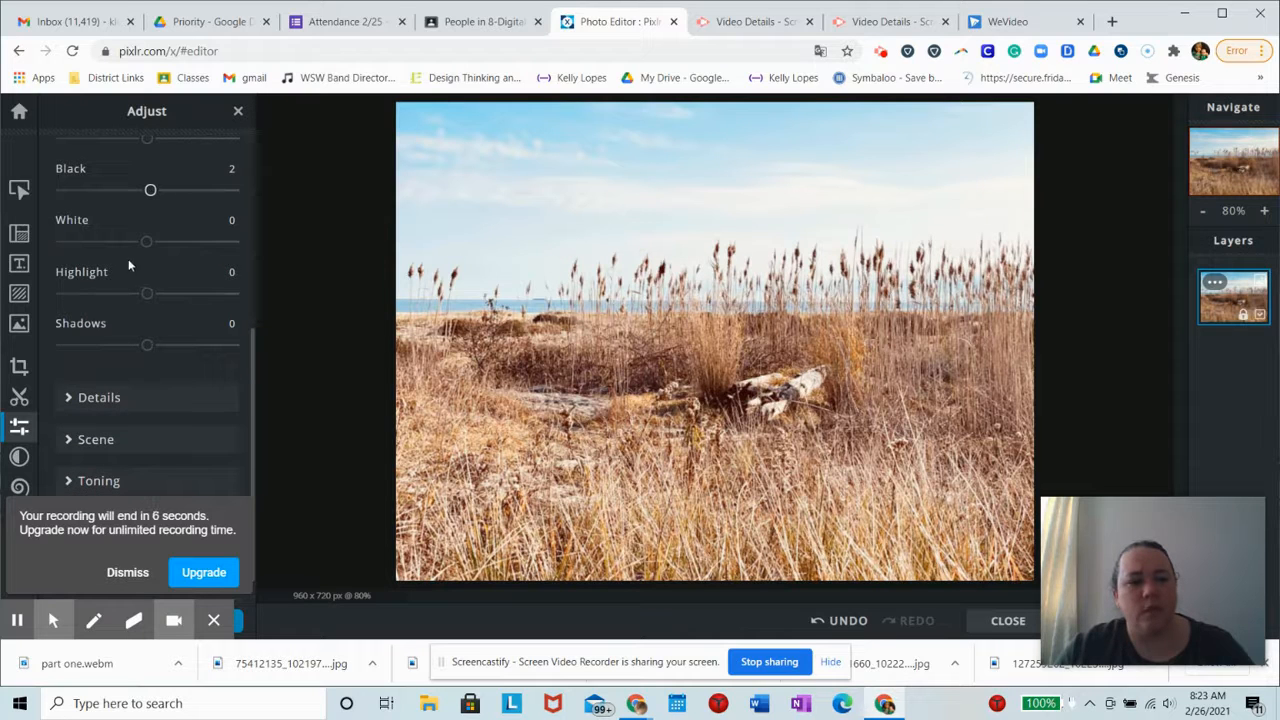
pyautogui.click(148, 294)
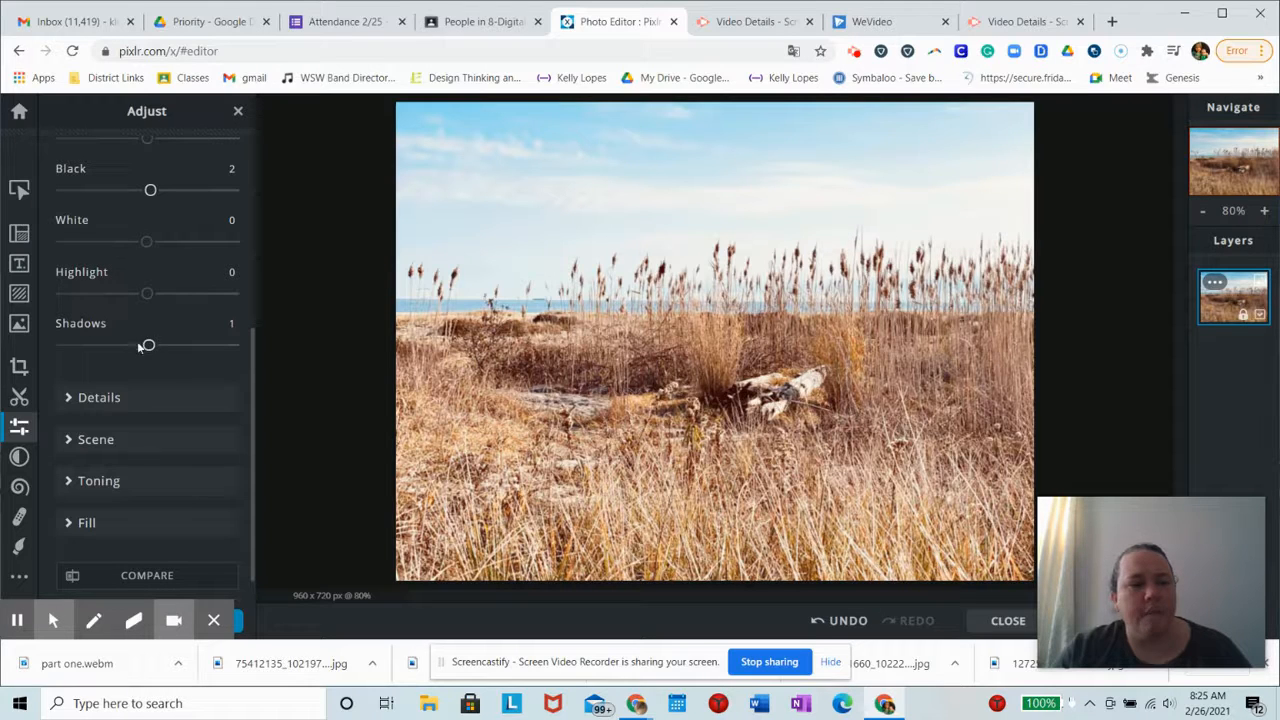
pyautogui.moveTo(152, 348)
pyautogui.mouseDown()
pyautogui.moveTo(189, 346)
pyautogui.moveTo(94, 348)
pyautogui.moveTo(149, 355)
pyautogui.mouseUp()
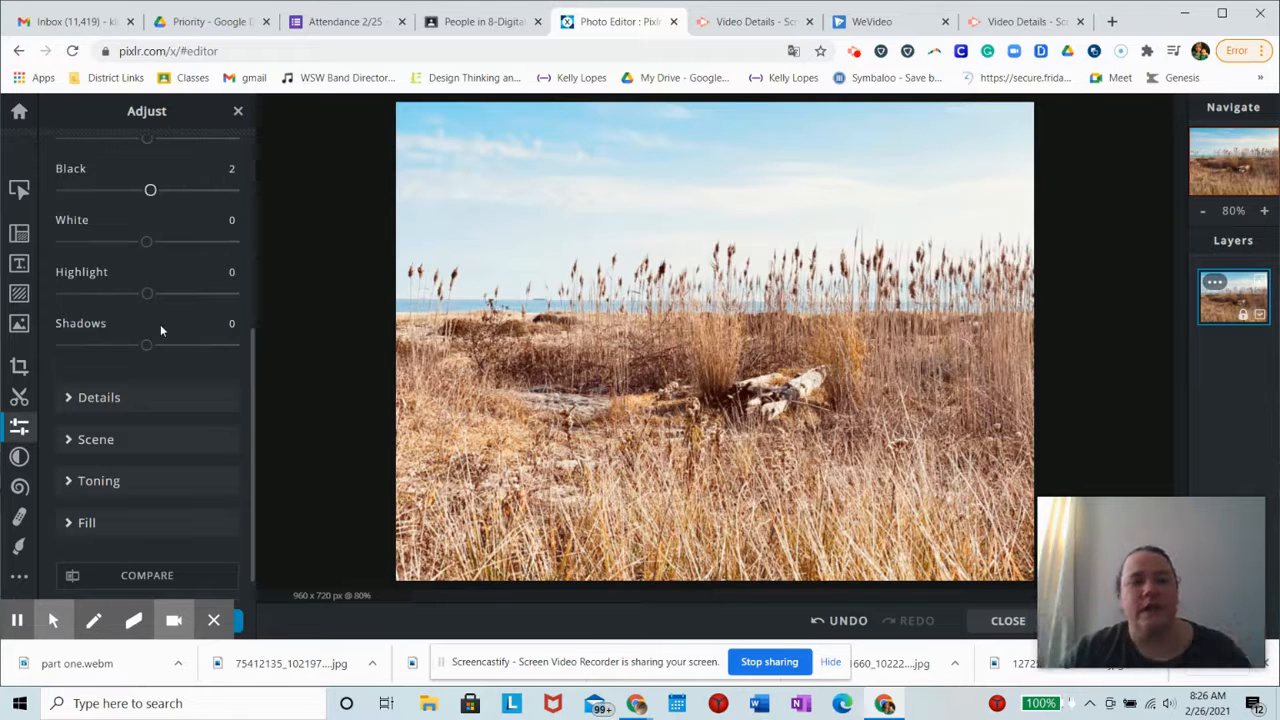
pyautogui.moveTo(146, 348)
pyautogui.mouseDown()
pyautogui.moveTo(106, 346)
pyautogui.moveTo(144, 347)
pyautogui.mouseUp()
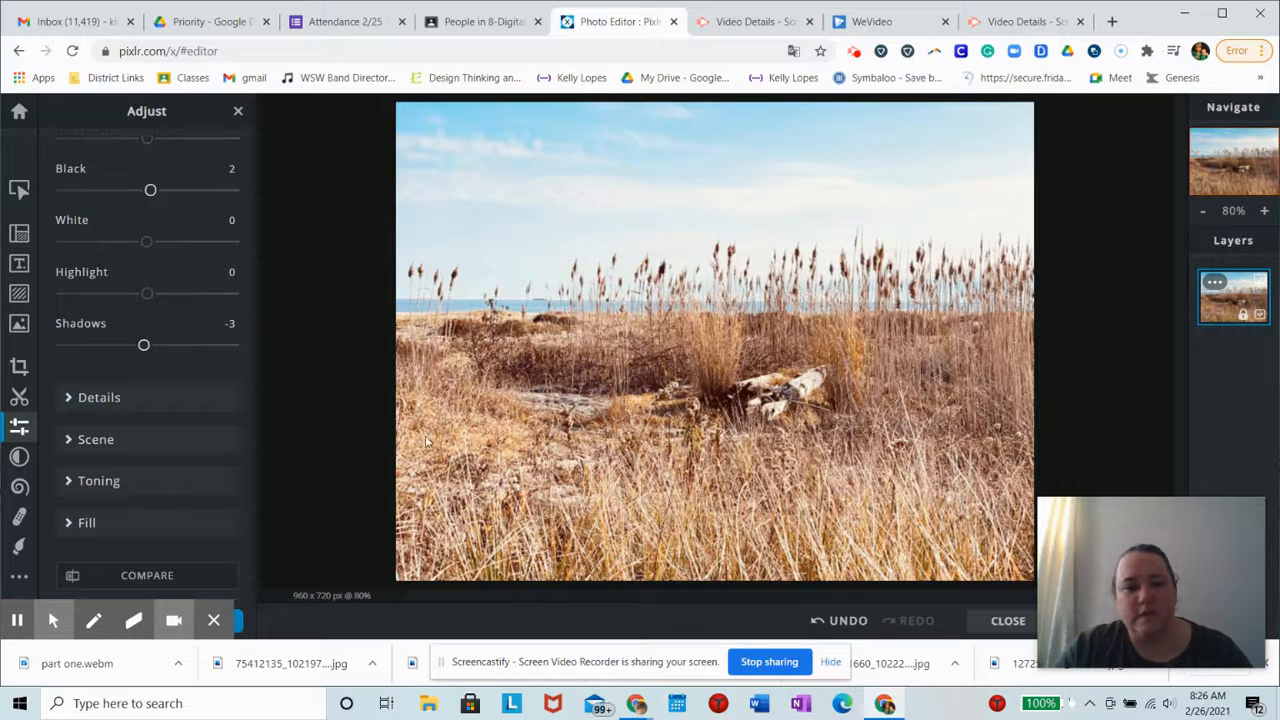
pyautogui.moveTo(144, 346); pyautogui.dragTo(85, 347)
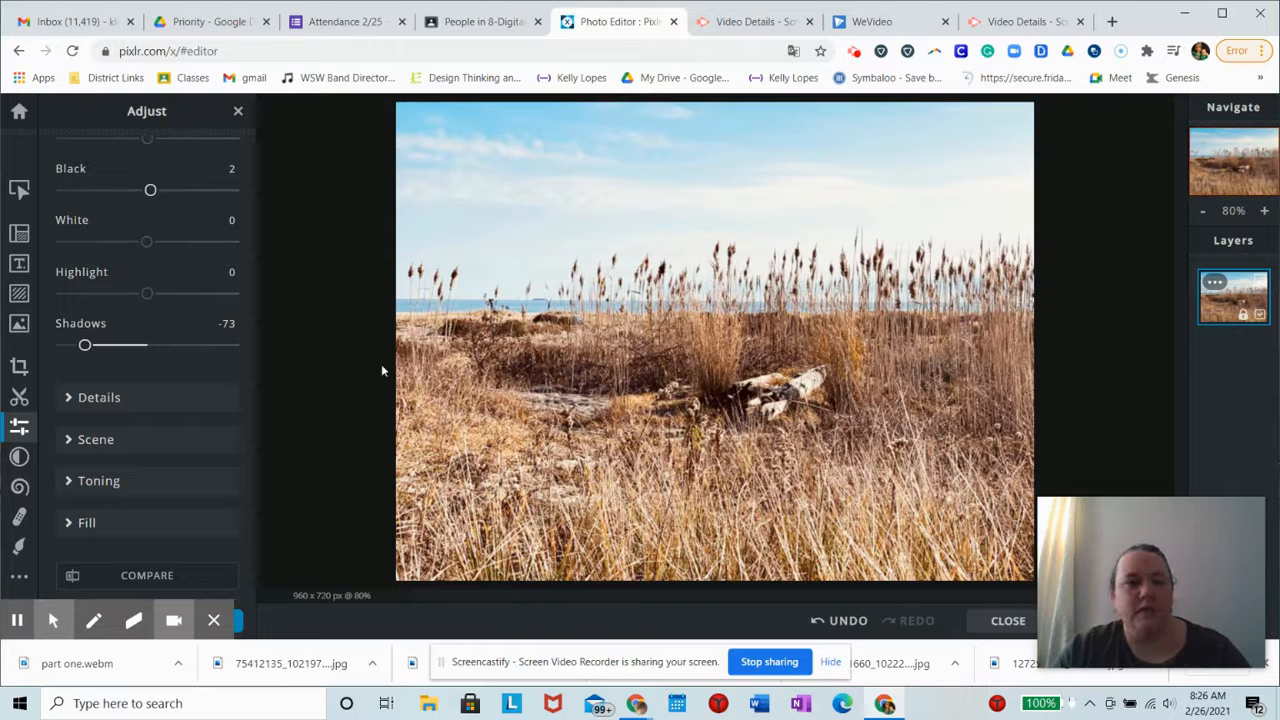
pyautogui.click(148, 346)
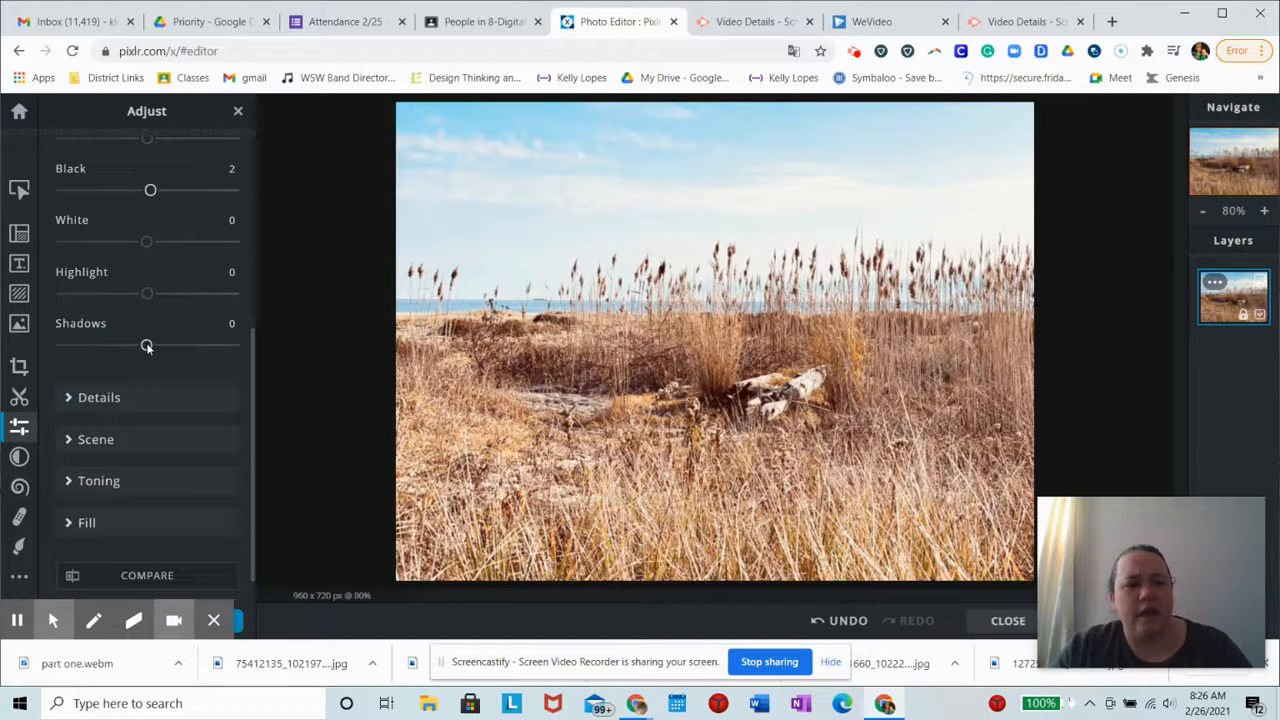
# - Lower the photo's Exposure to 2, and reset all adjustments
pyautogui.scroll(-1, 147, 173)
pyautogui.scroll(4, 147, 173)
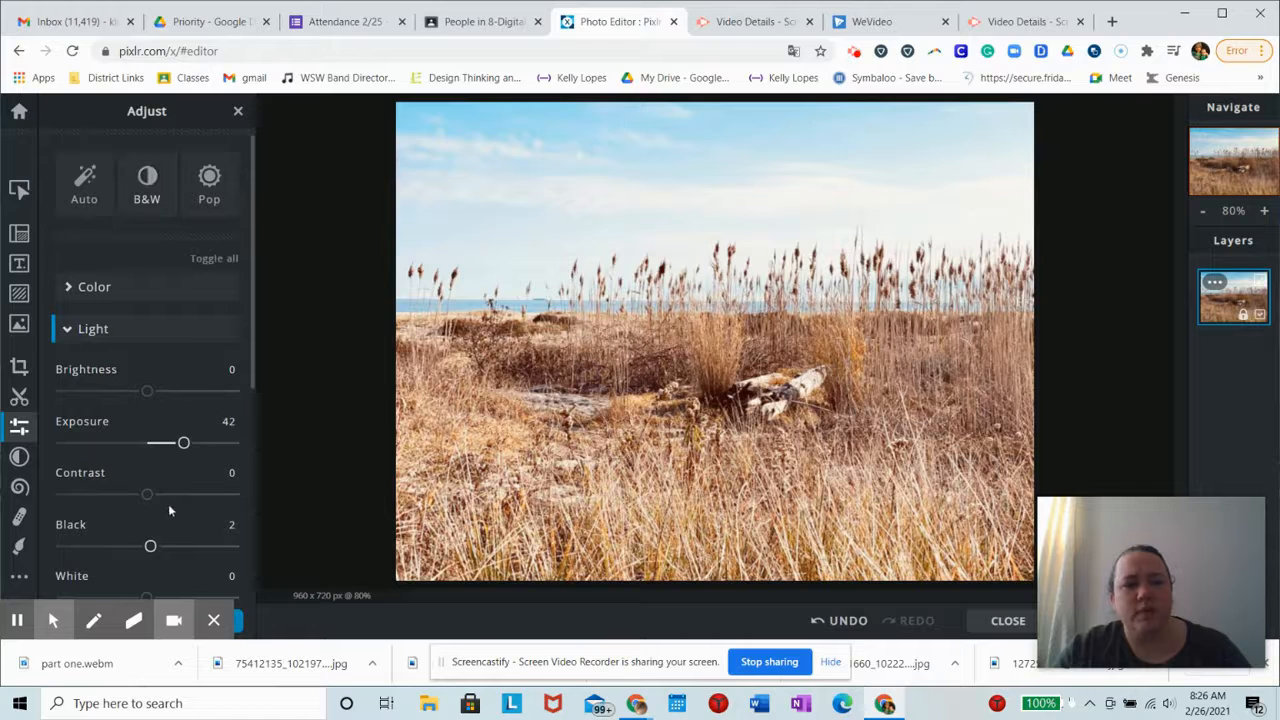
pyautogui.click(151, 446)
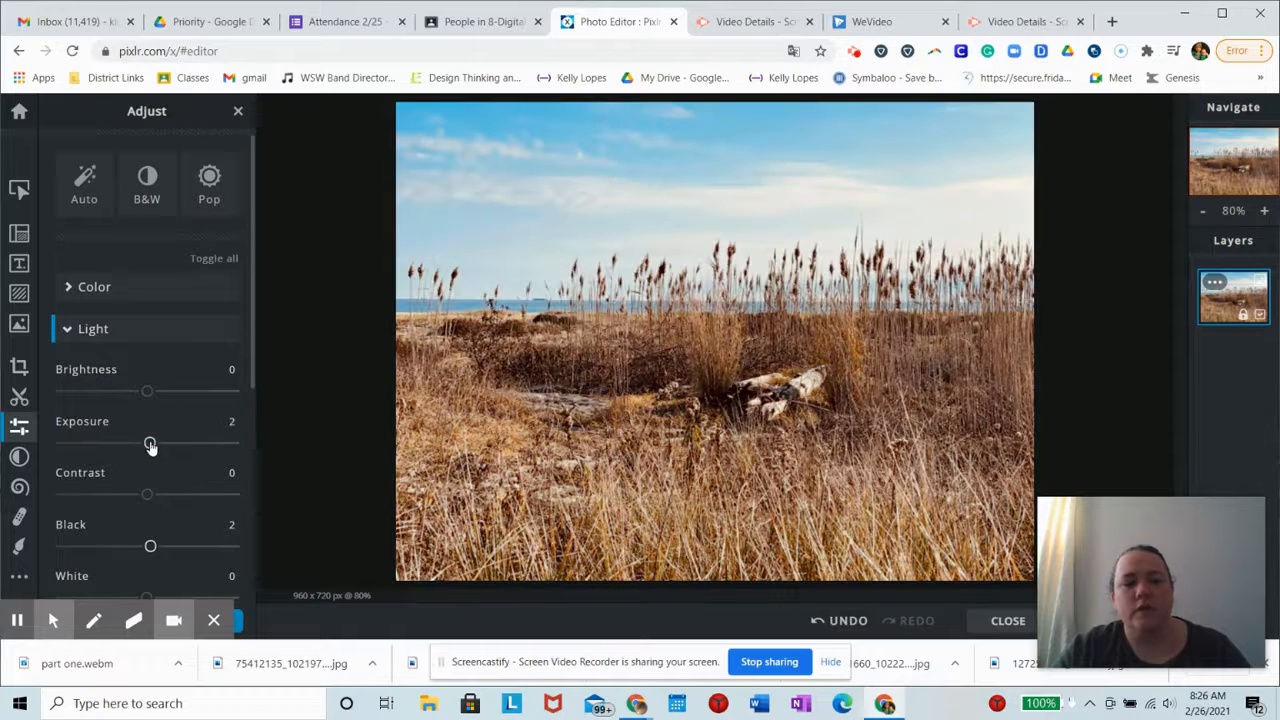
pyautogui.scroll(-5, 149, 440)
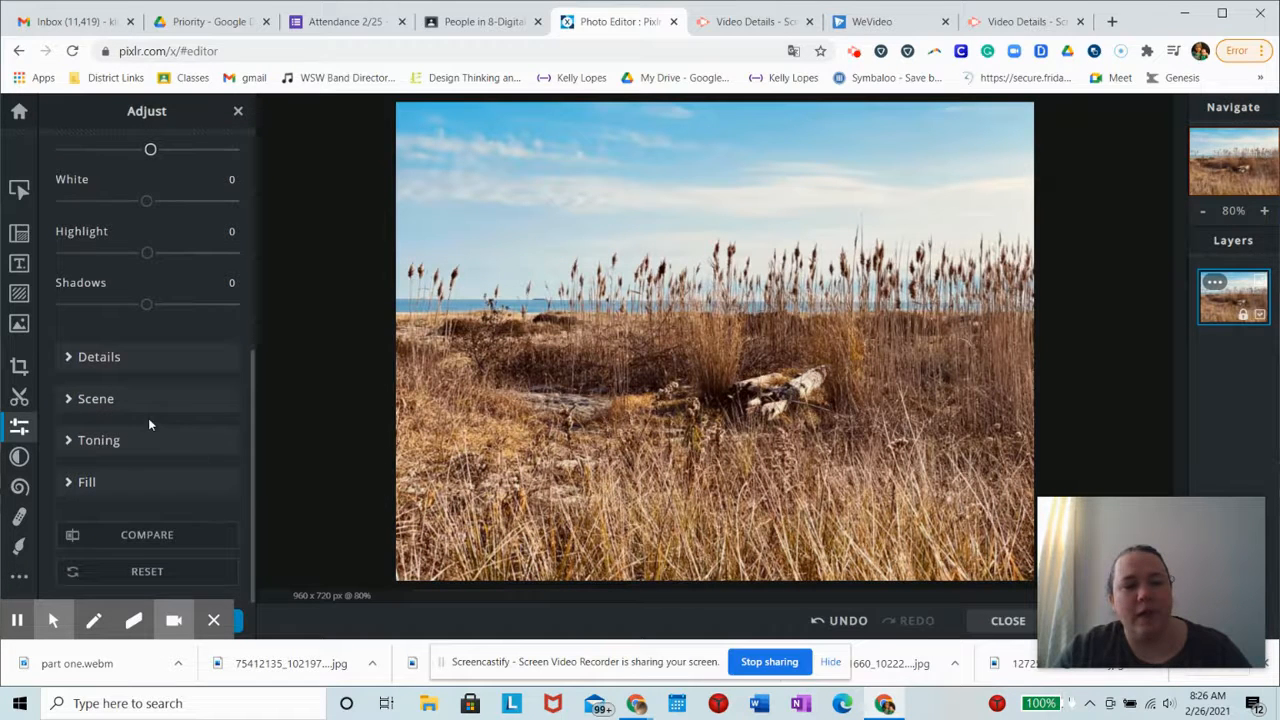
pyautogui.click(138, 577)
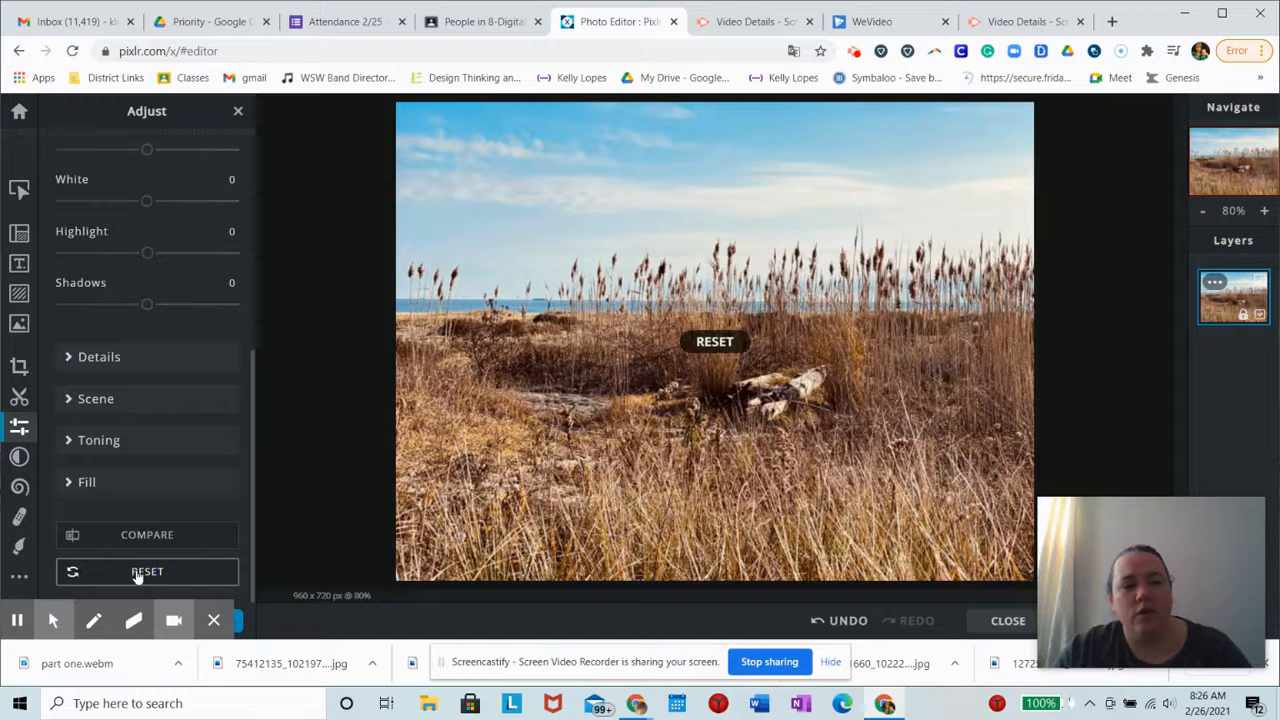
# - Expand the Details adjustments and look over the Sharpen, Clarity, Smooth, Blur and Grain settings
pyautogui.click(79, 357)
pyautogui.scroll(1, 120, 280)
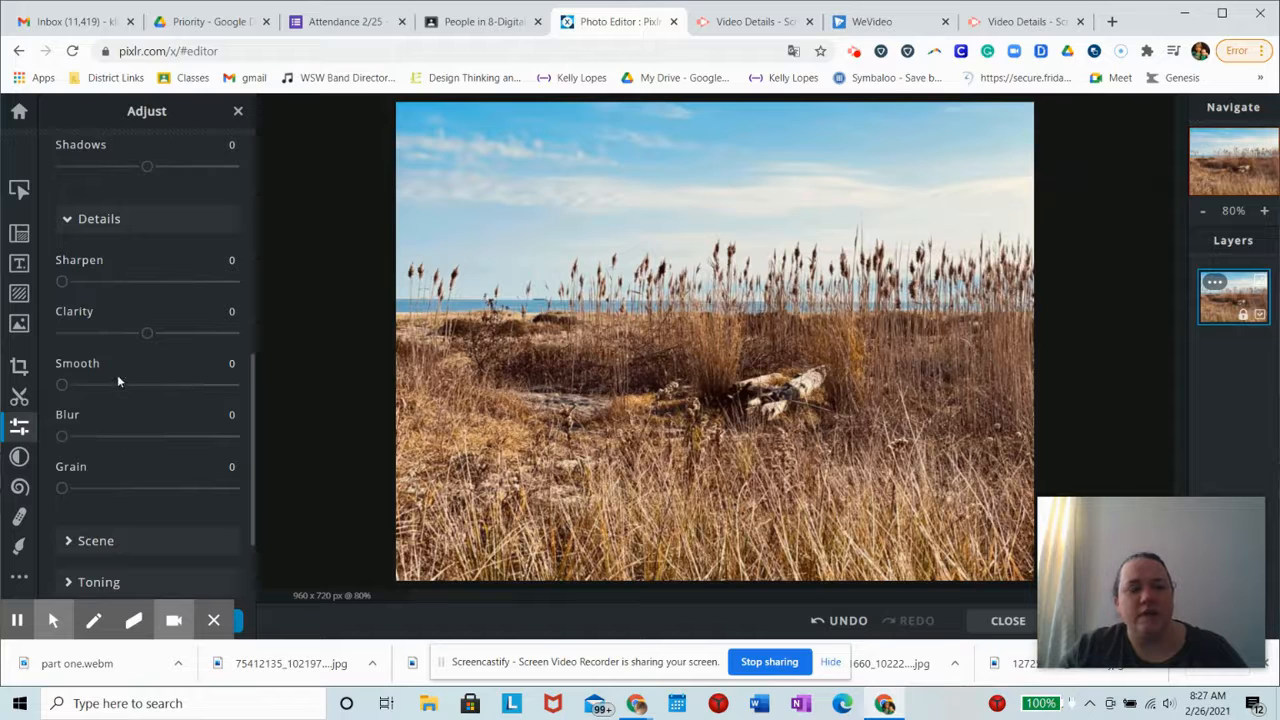
pyautogui.scroll(1, 117, 374)
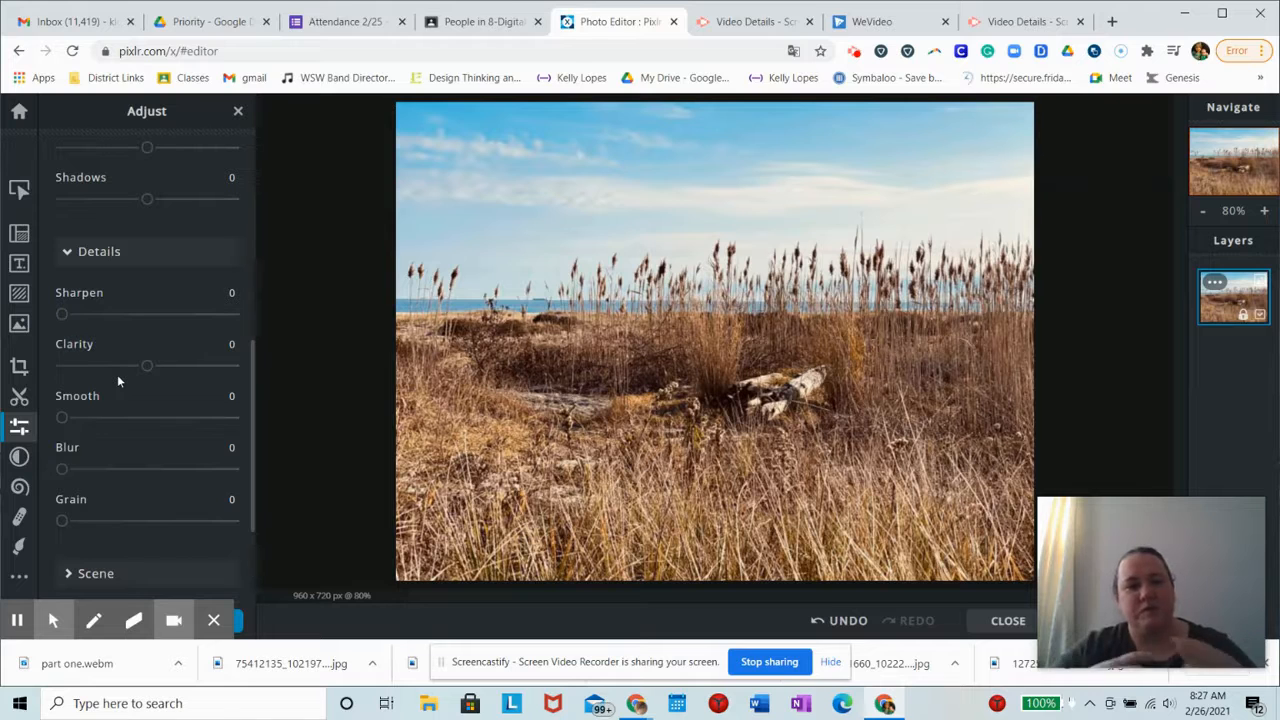
pyautogui.scroll(-5, 158, 372)
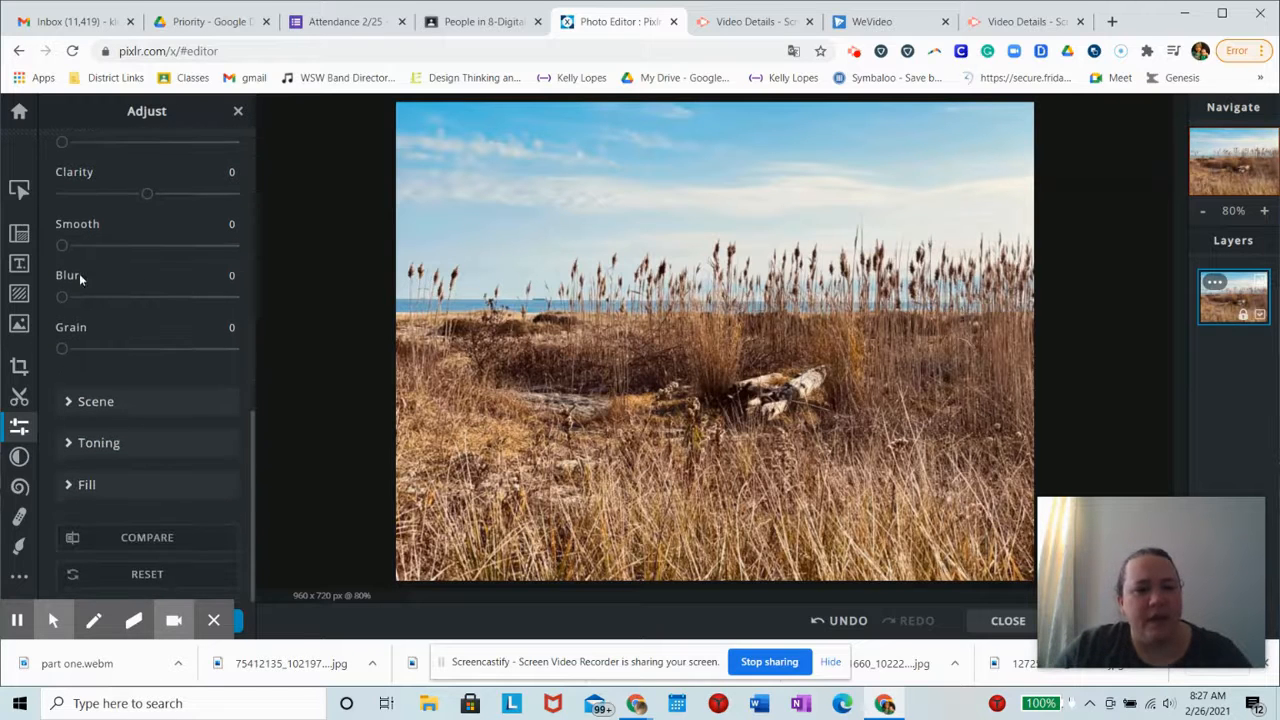
# - Try the Smooth adjustment at 93 and return it to 0, and try Blur, leaving it at 0
pyautogui.moveTo(62, 246); pyautogui.dragTo(222, 250)
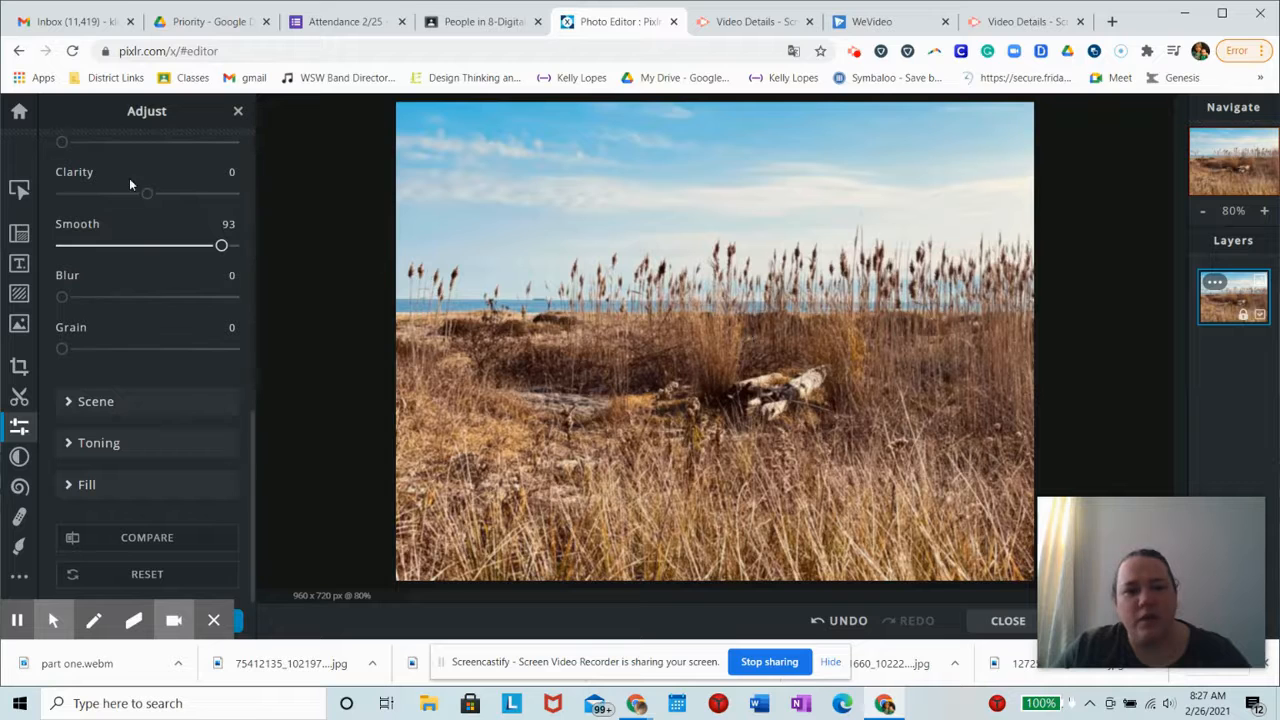
pyautogui.moveTo(221, 246); pyautogui.dragTo(48, 257)
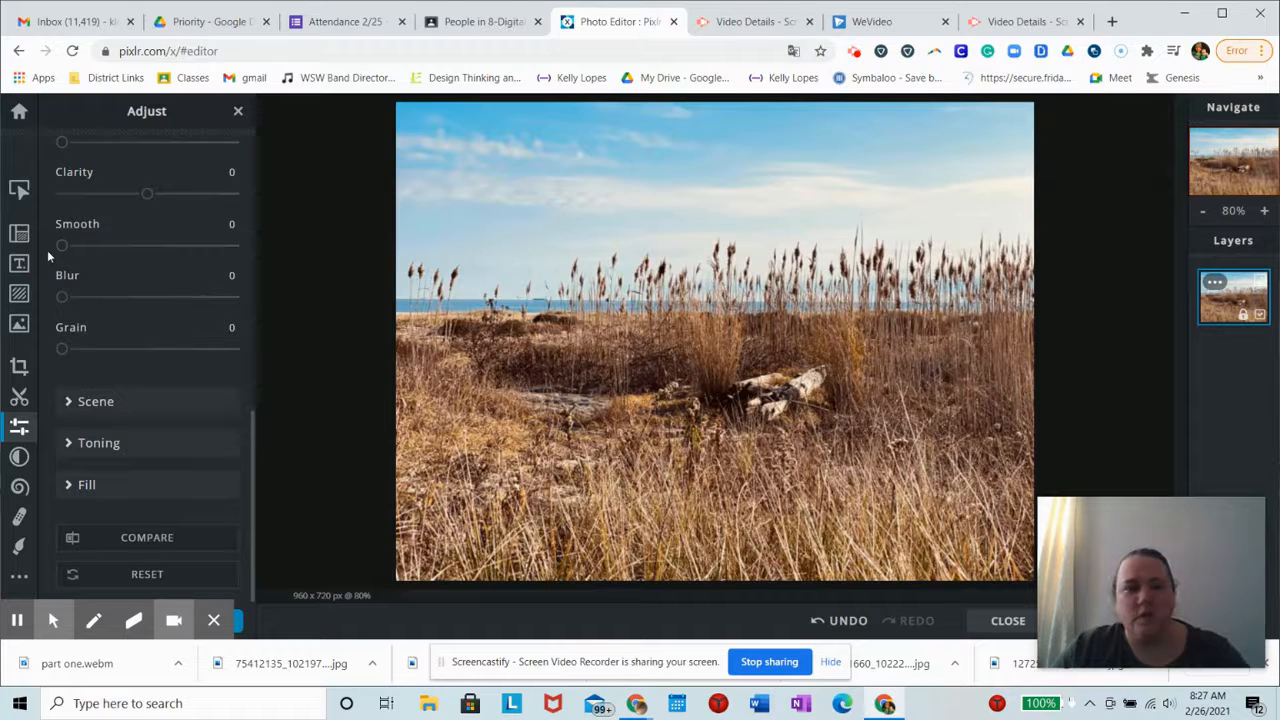
pyautogui.moveTo(61, 299)
pyautogui.mouseDown()
pyautogui.moveTo(163, 296)
pyautogui.moveTo(256, 322)
pyautogui.moveTo(229, 296)
pyautogui.moveTo(58, 297)
pyautogui.mouseUp()
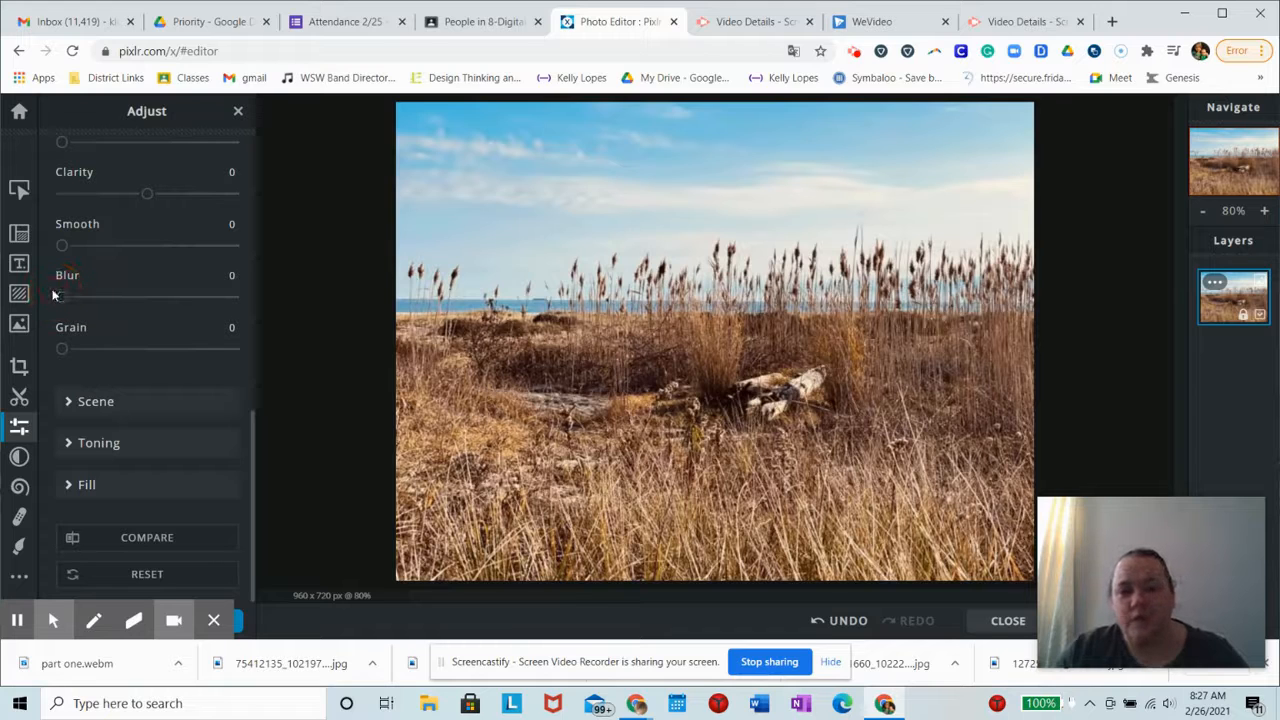
# - Try the Blur adjustment at 52 and at 71, and return it to 0
pyautogui.click(100, 297)
pyautogui.click(152, 297)
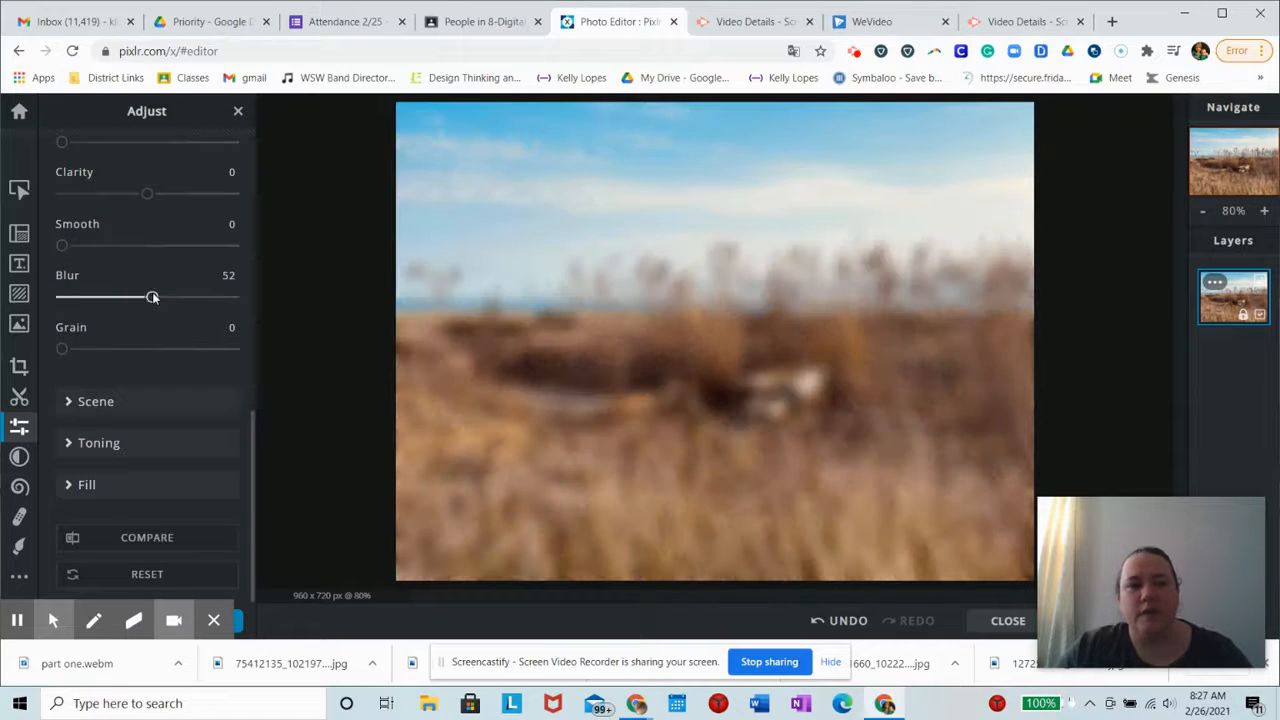
pyautogui.click(58, 297)
pyautogui.click(58, 298)
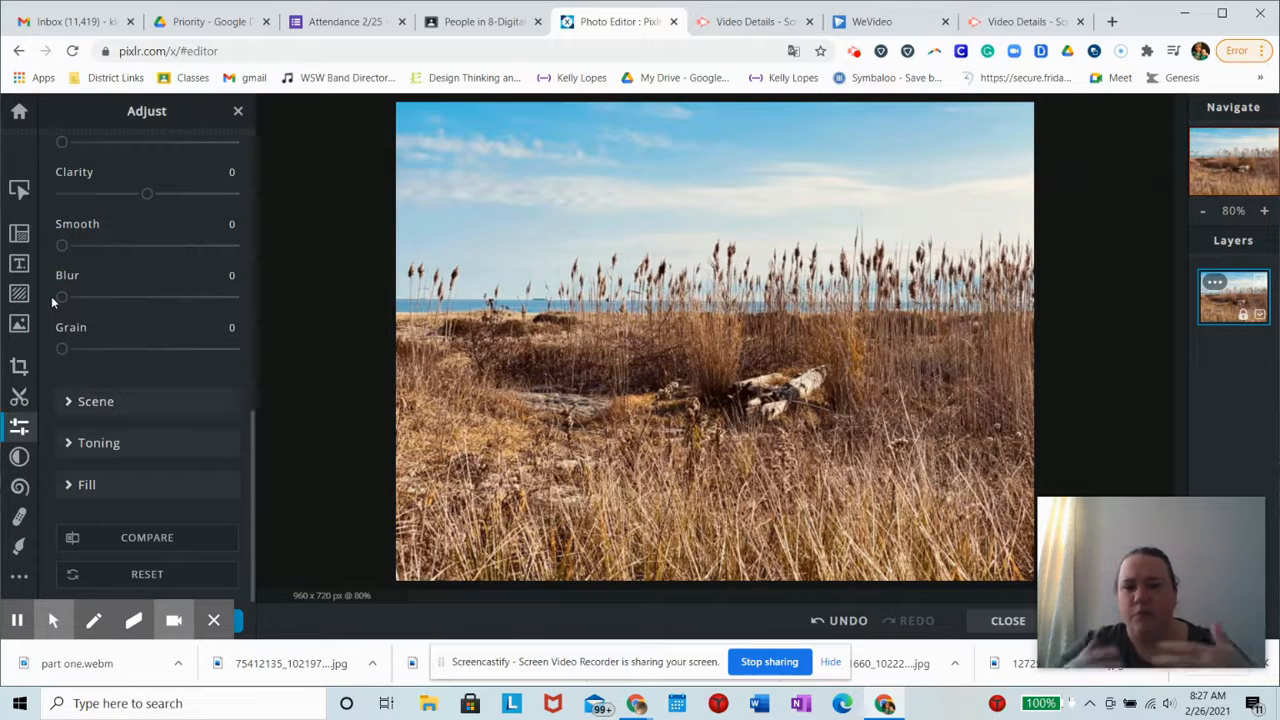
pyautogui.click(186, 294)
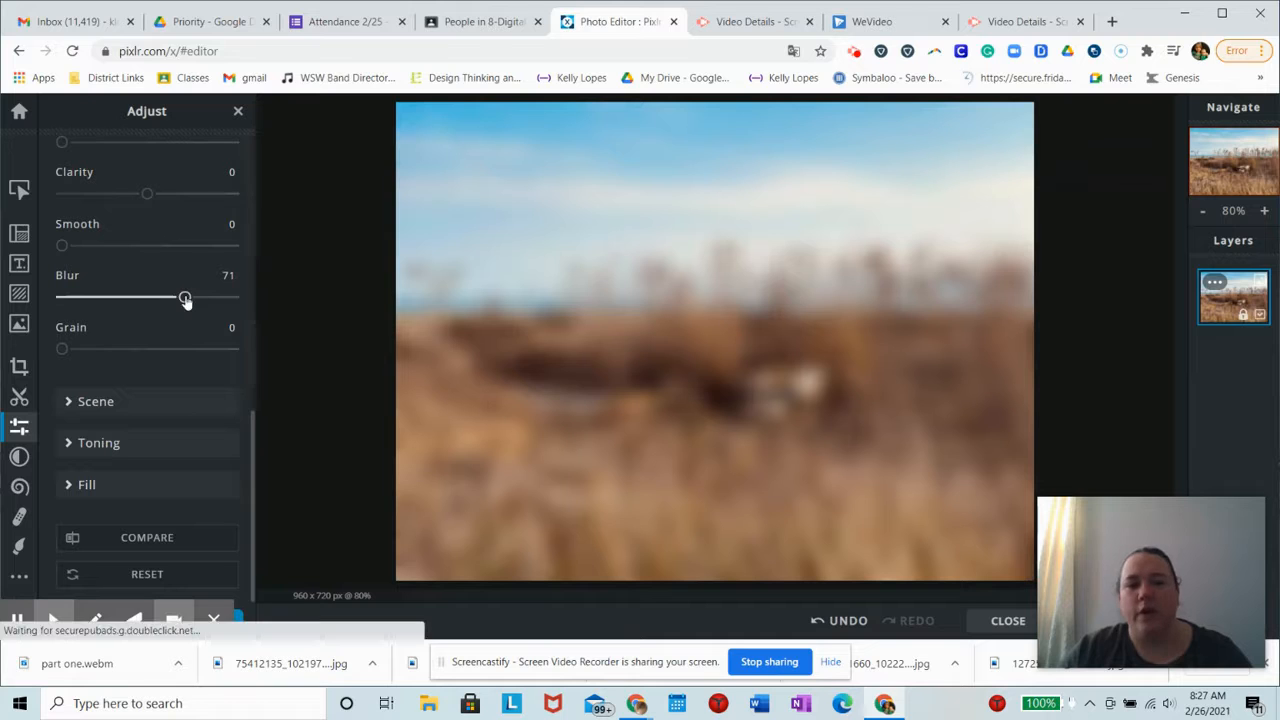
pyautogui.click(56, 298)
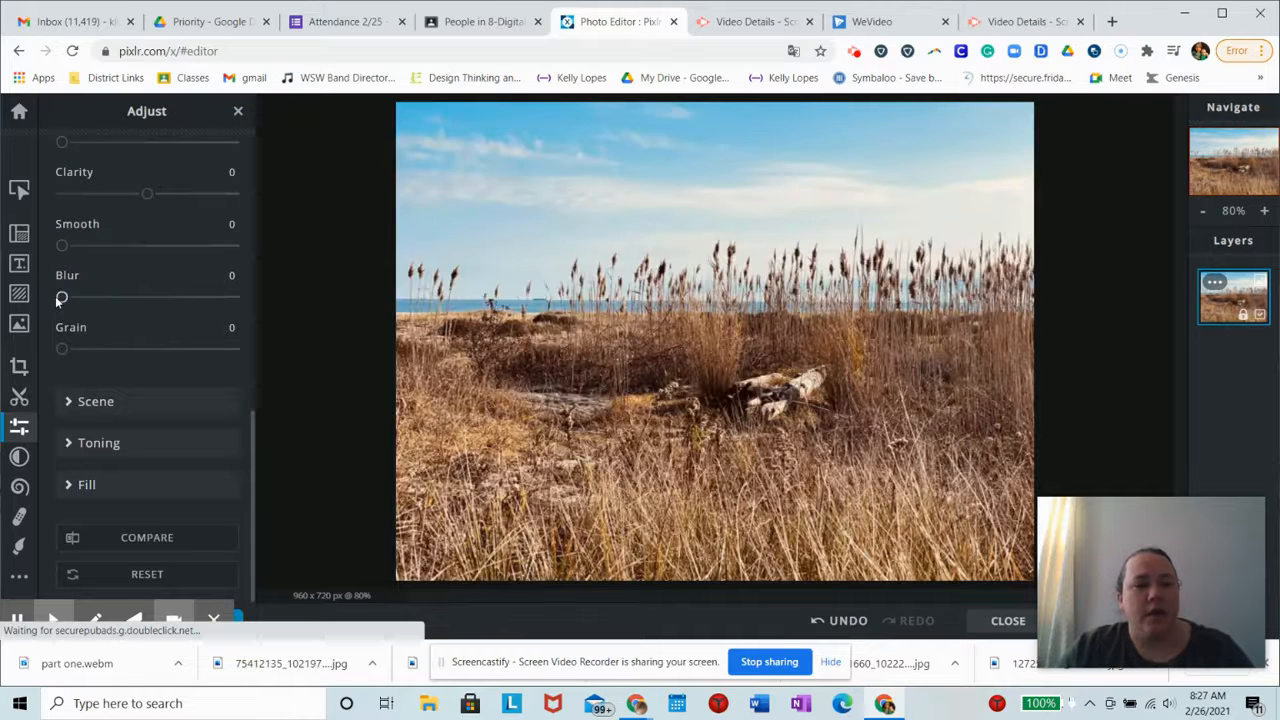
# - Try the Aladin effect from the Friends collection at strength 100, remove it, and look through the other effects in the collection
pyautogui.scroll(3, 112, 402)
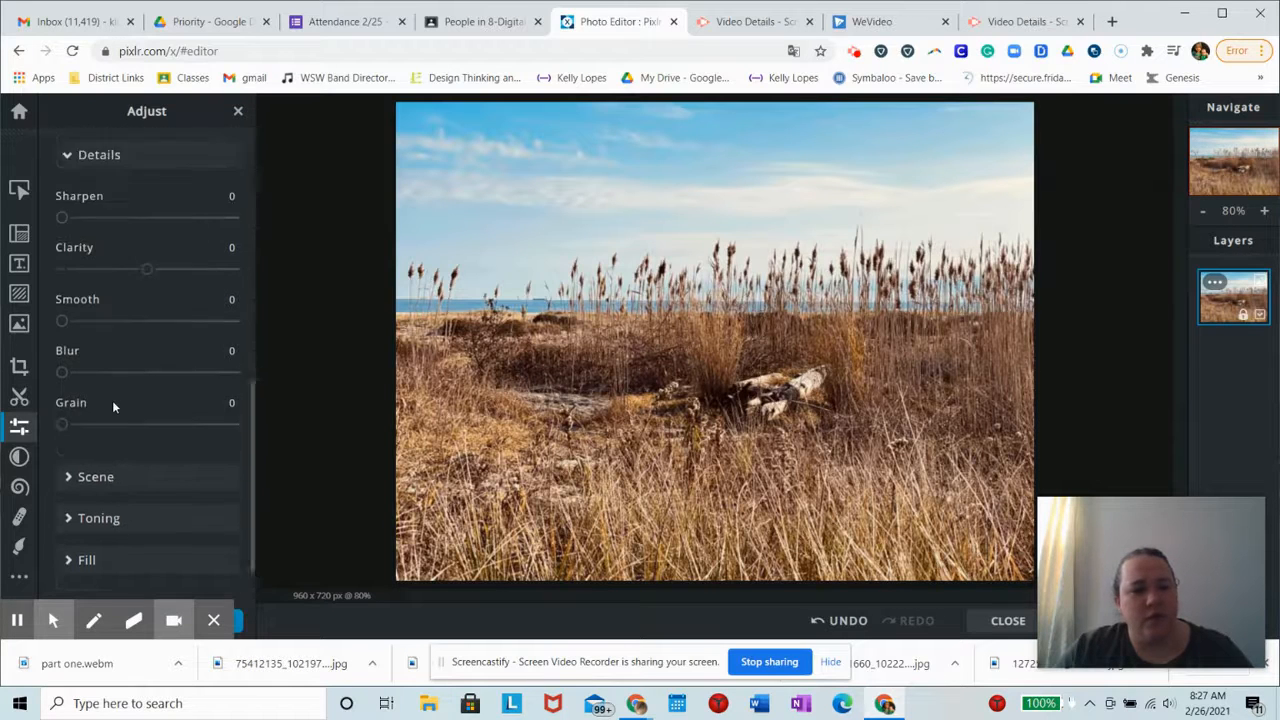
pyautogui.click(18, 457)
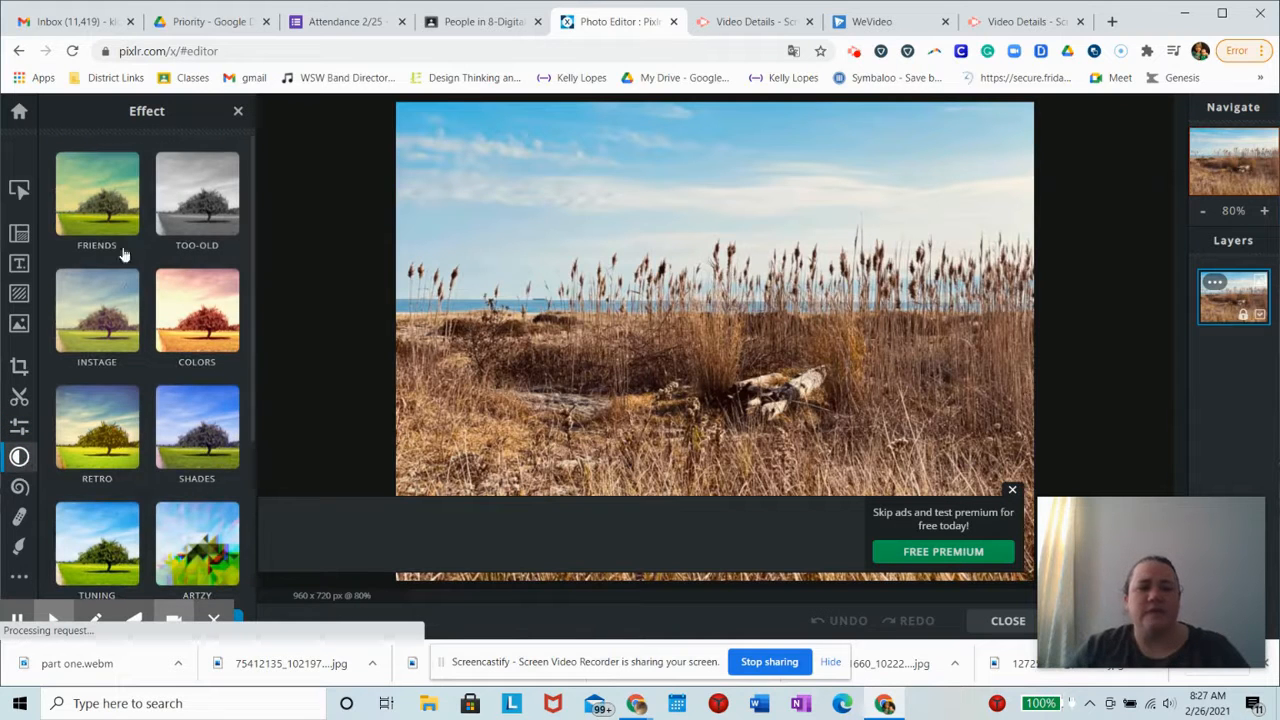
pyautogui.scroll(-2, 154, 476)
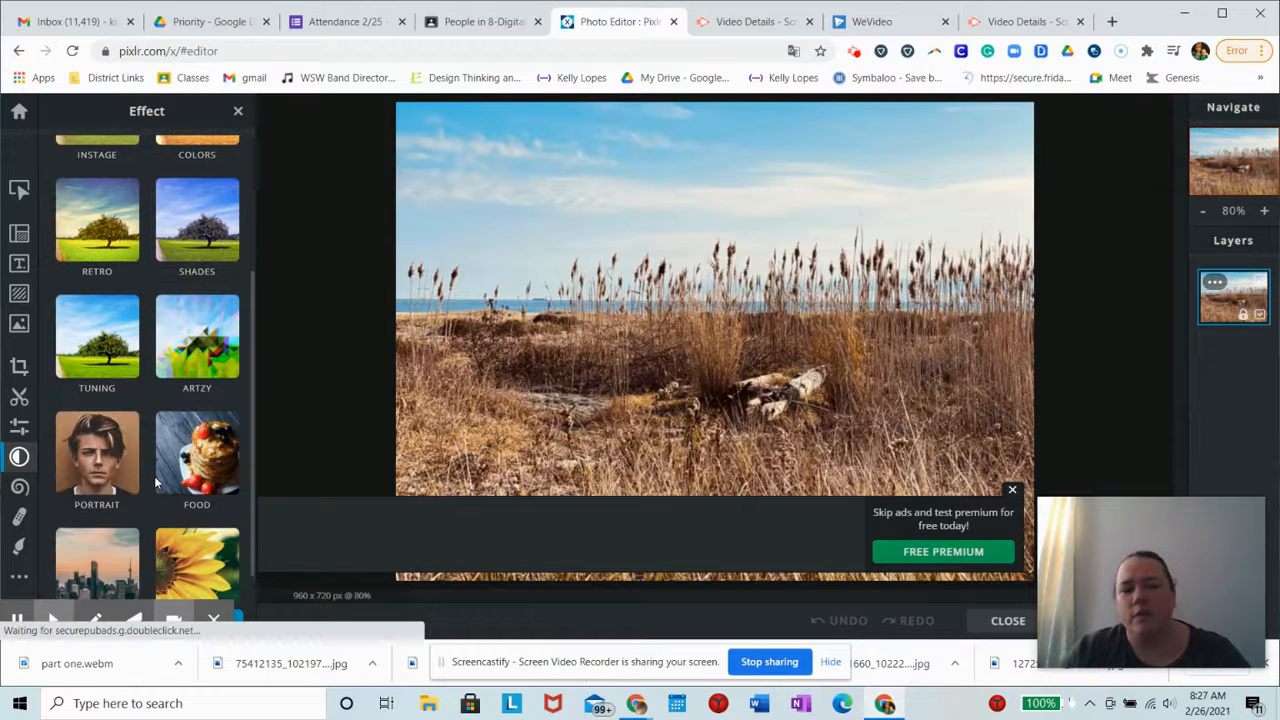
pyautogui.scroll(2, 155, 483)
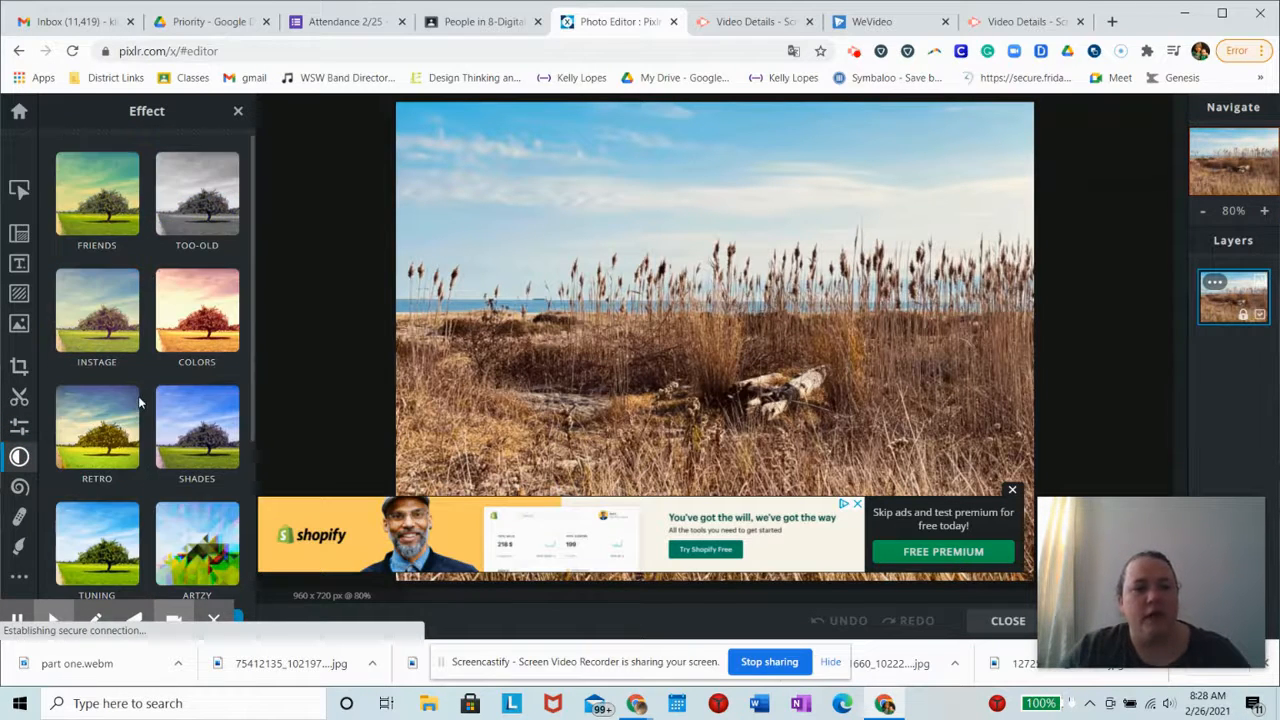
pyautogui.click(100, 190)
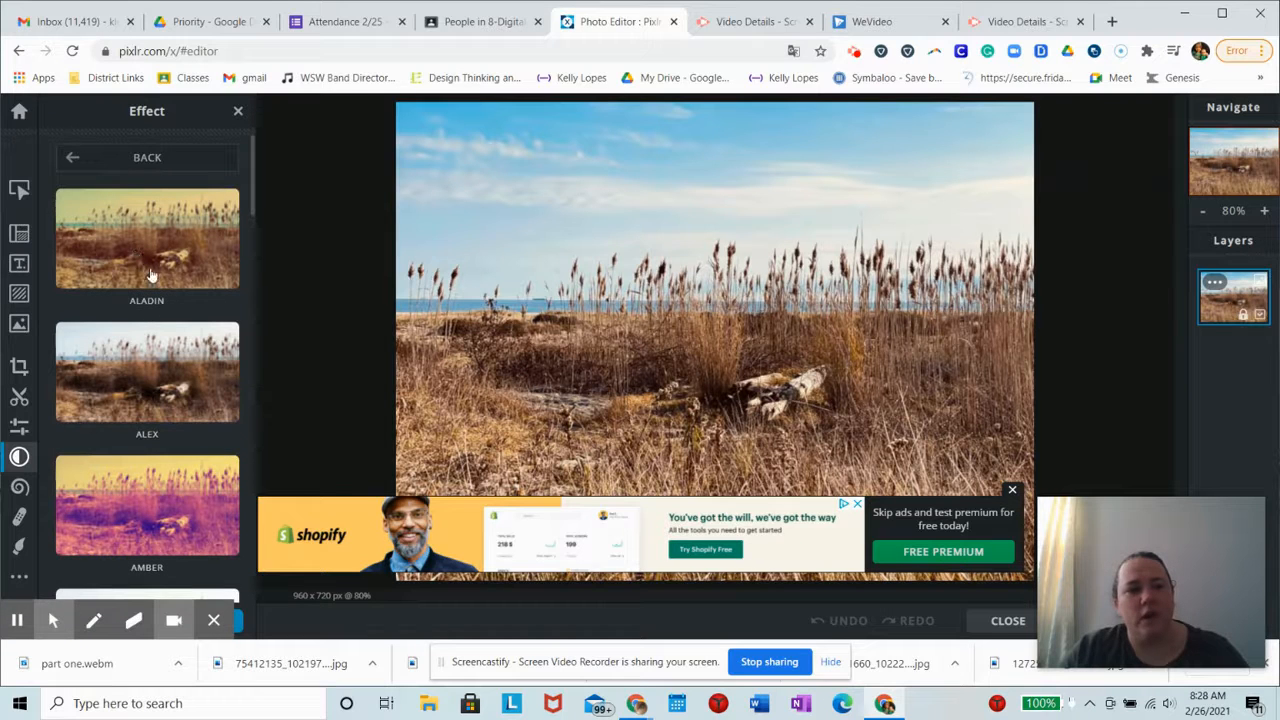
pyautogui.click(133, 268)
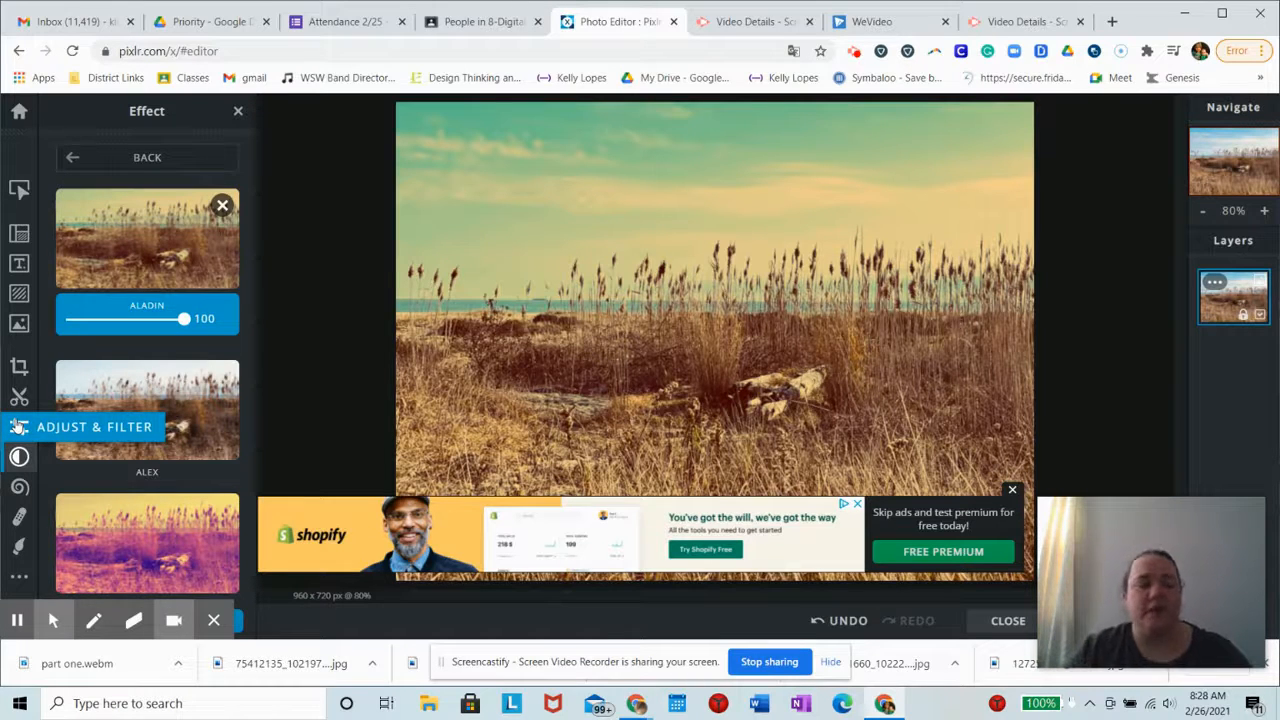
pyautogui.moveTo(183, 318)
pyautogui.mouseDown()
pyautogui.moveTo(104, 318)
pyautogui.moveTo(204, 320)
pyautogui.mouseUp()
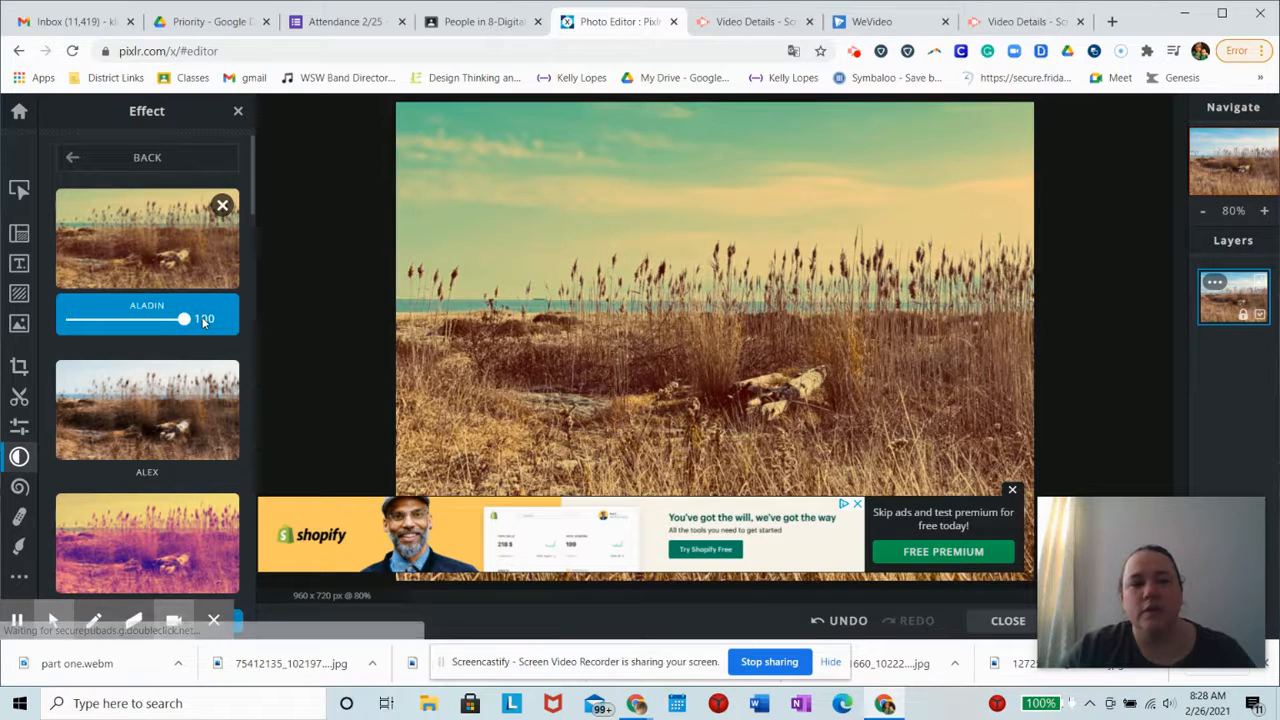
pyautogui.click(222, 207)
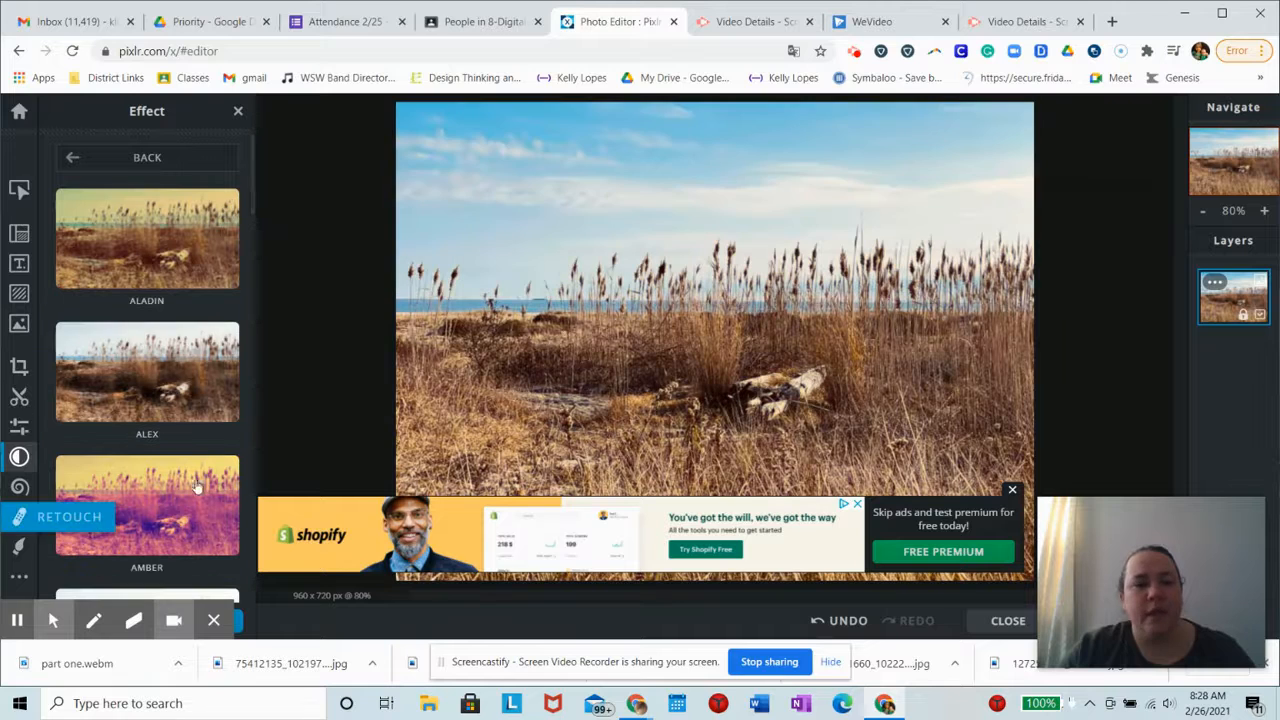
pyautogui.scroll(-15, 137, 470)
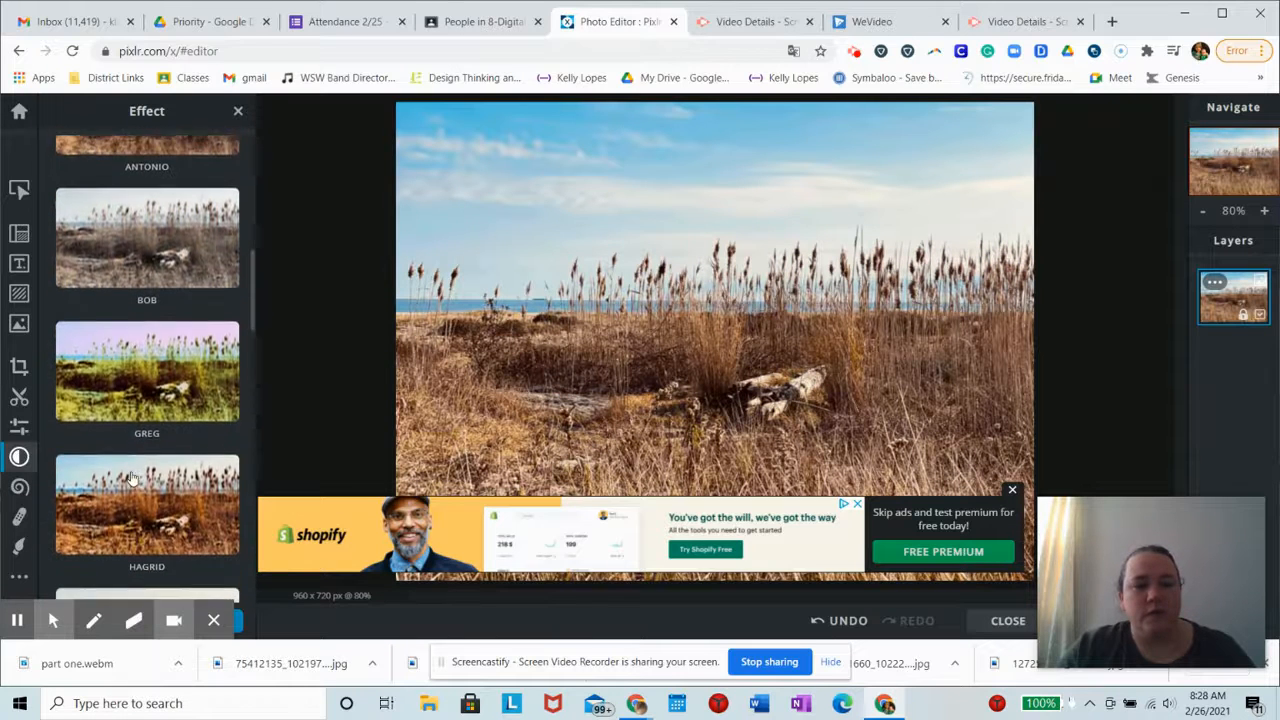
# - Enlarge and swirl the small lone reed at the waterline using Liquify at size 50 px, strength 50% and density 50%
pyautogui.click(20, 487)
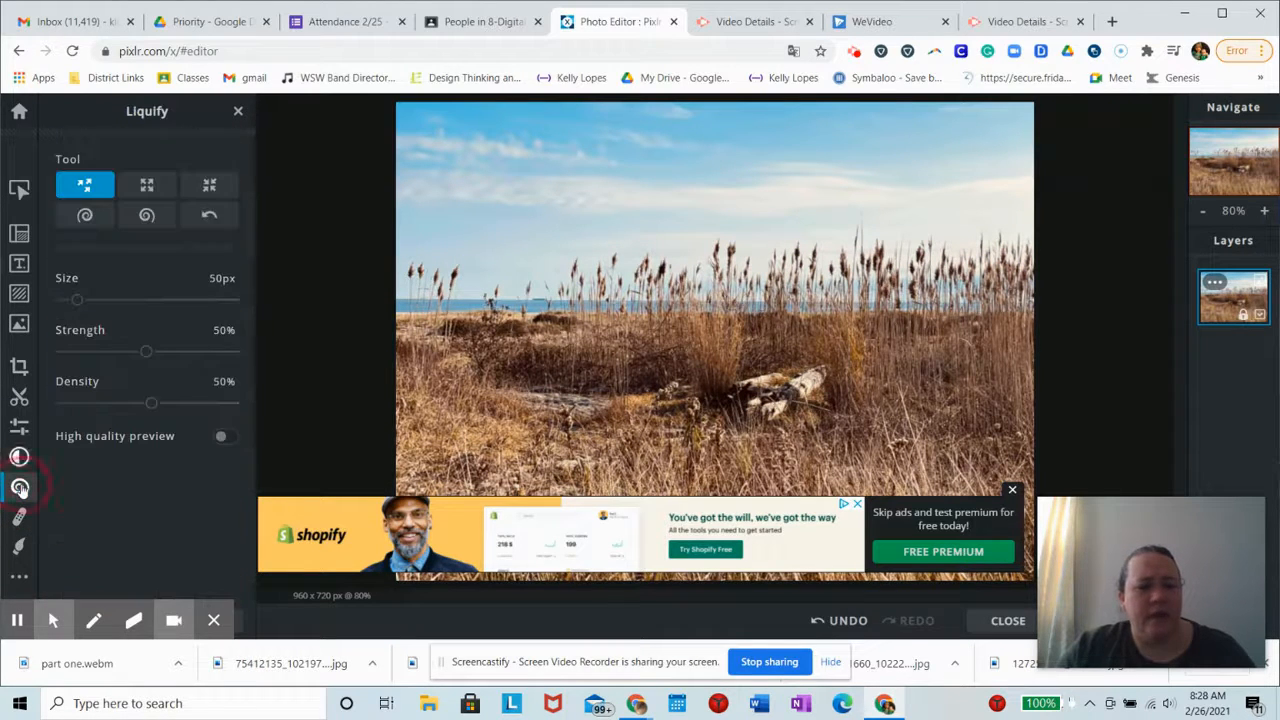
pyautogui.click(1012, 494)
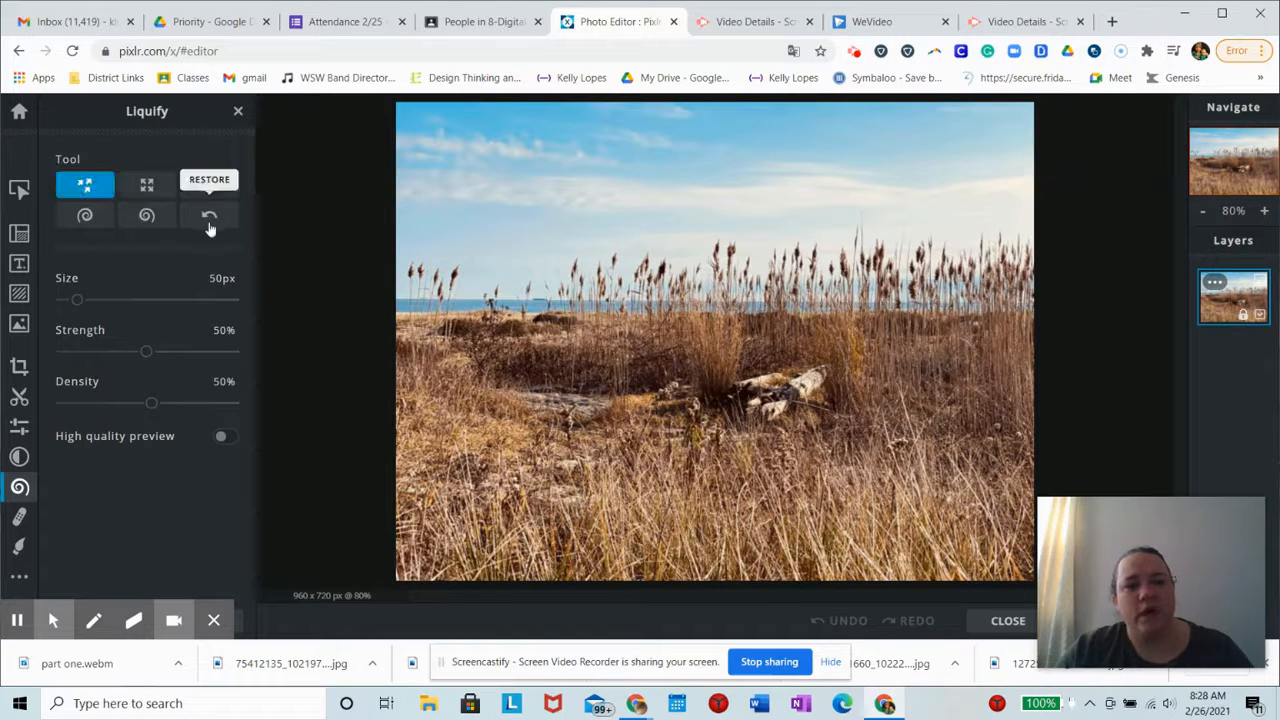
pyautogui.click(141, 193)
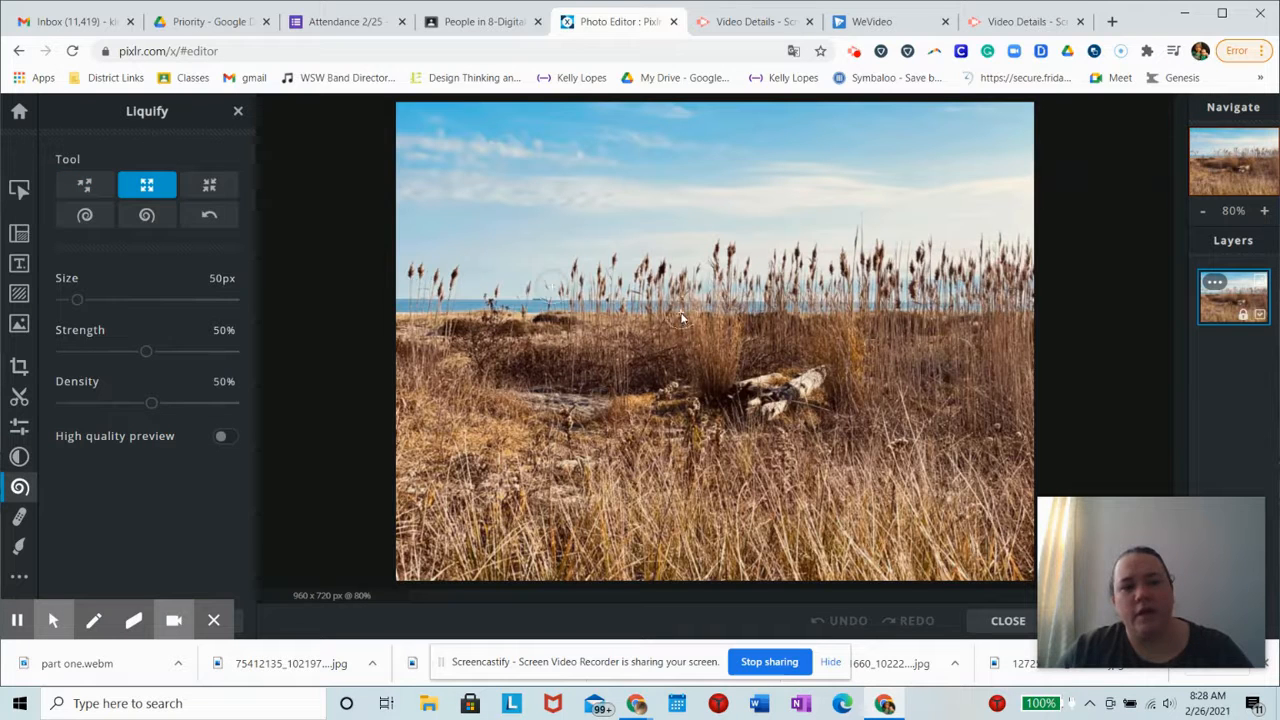
pyautogui.click(496, 294)
pyautogui.click(496, 294)
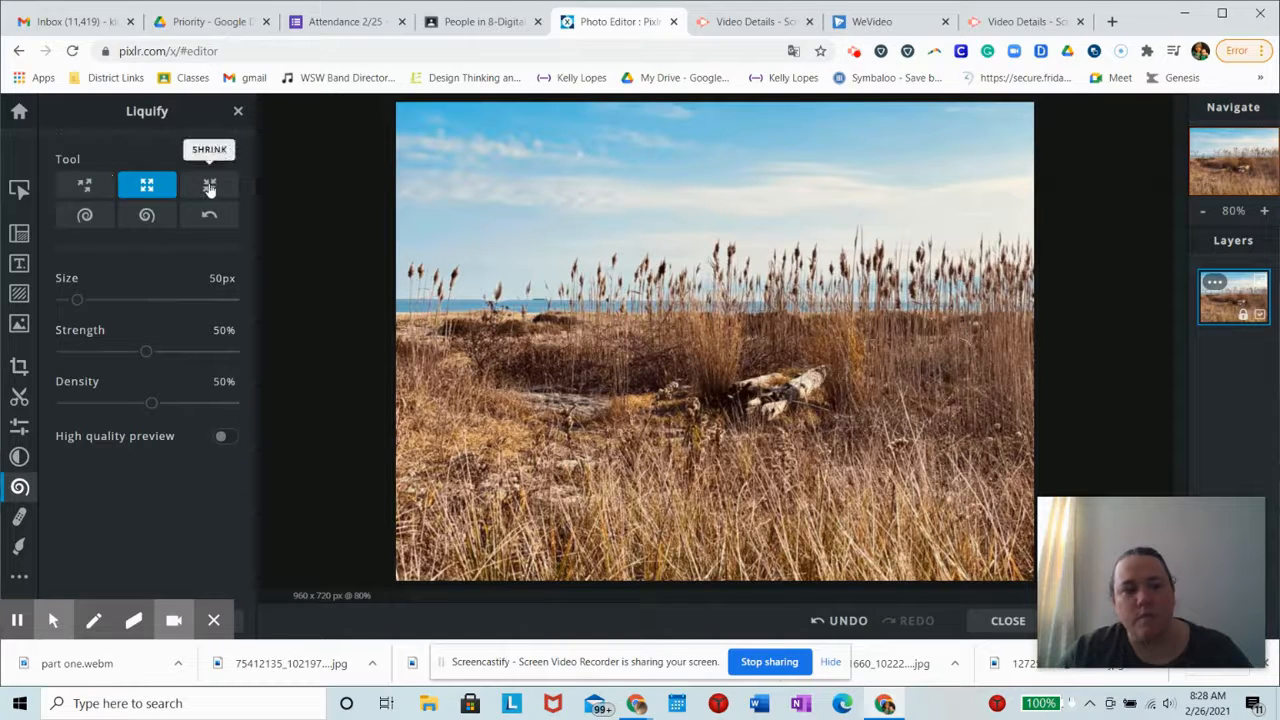
pyautogui.click(86, 216)
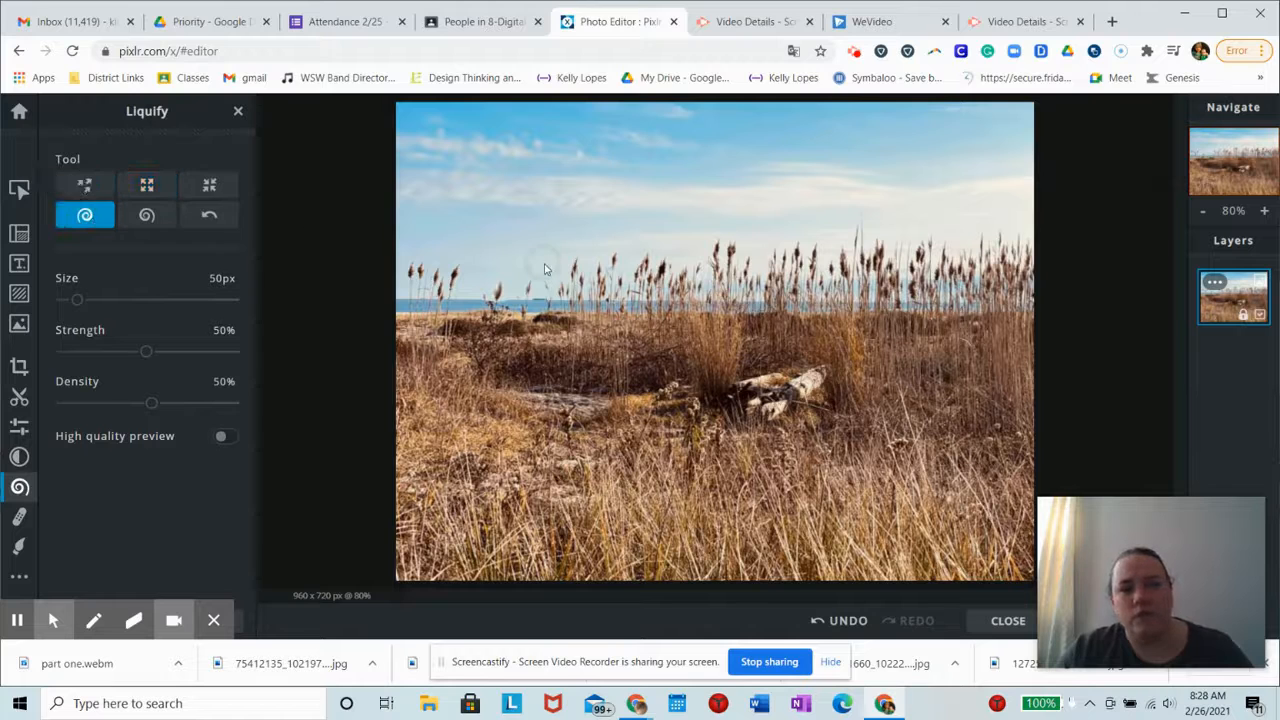
pyautogui.click(497, 292)
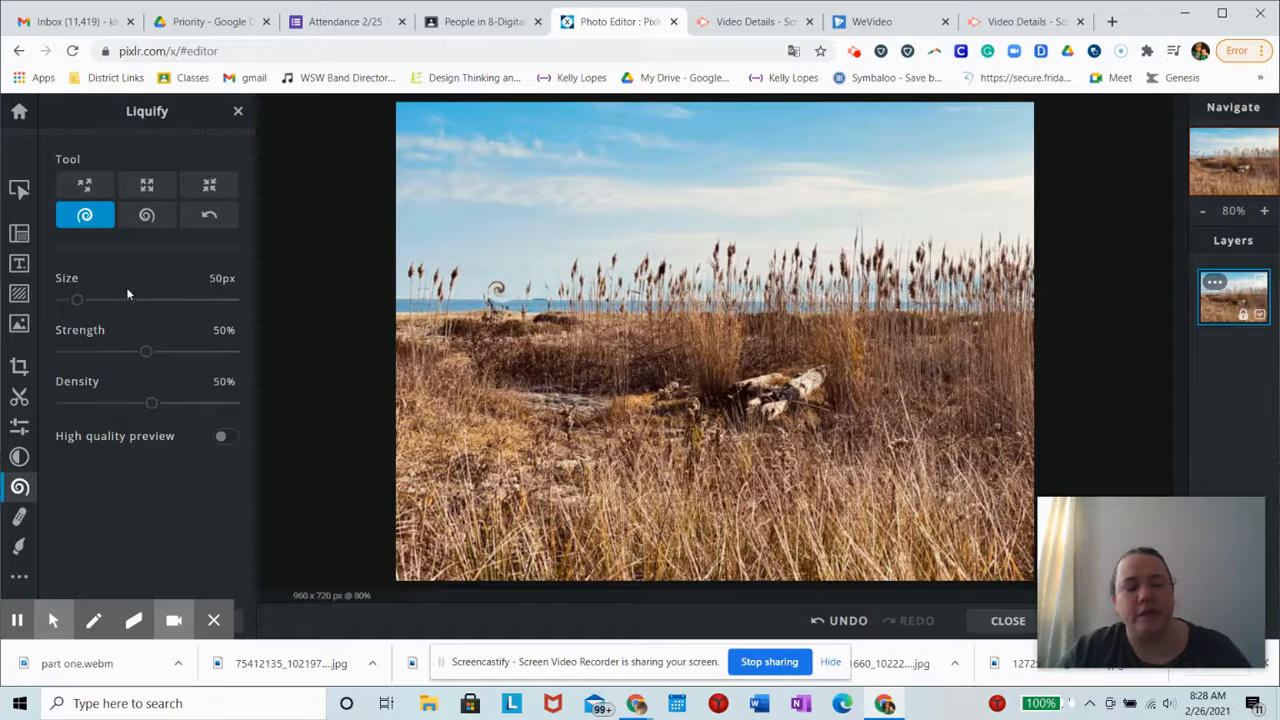
# - Retouch the clouds with the Patch method at 142 px, and patch out the swirled reed at 58 px
pyautogui.click(19, 517)
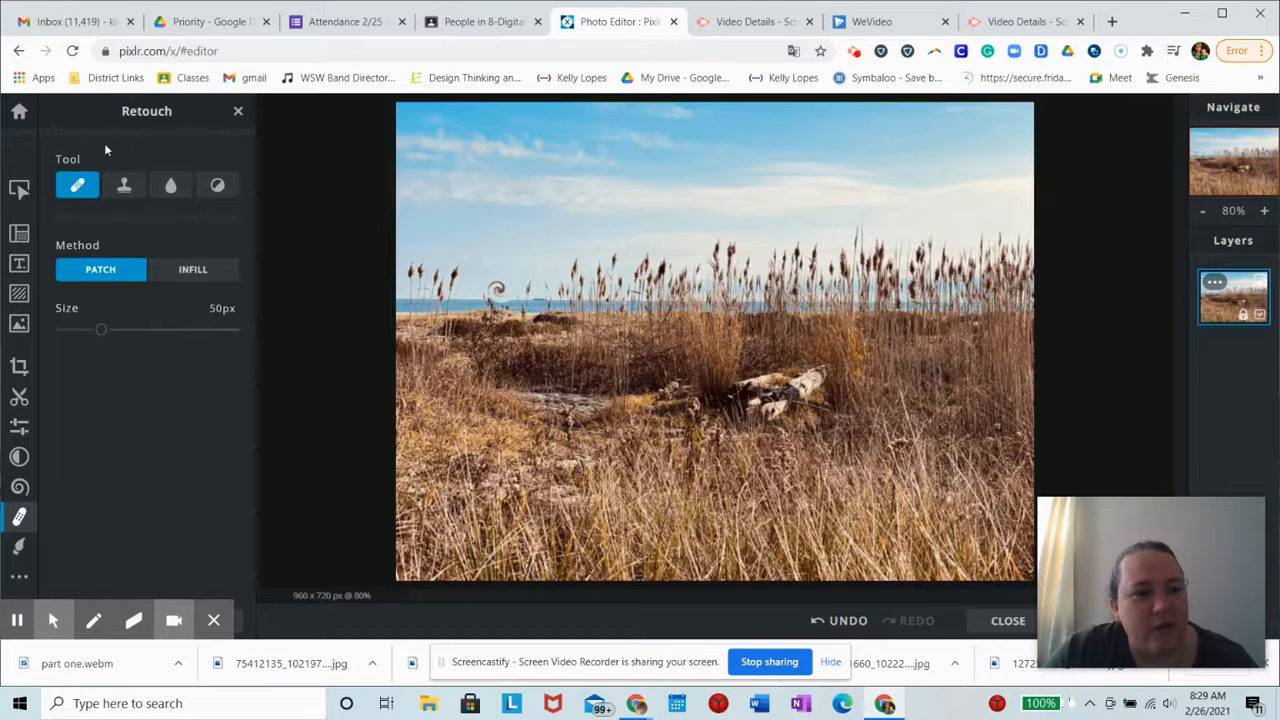
pyautogui.moveTo(100, 330); pyautogui.dragTo(183, 331)
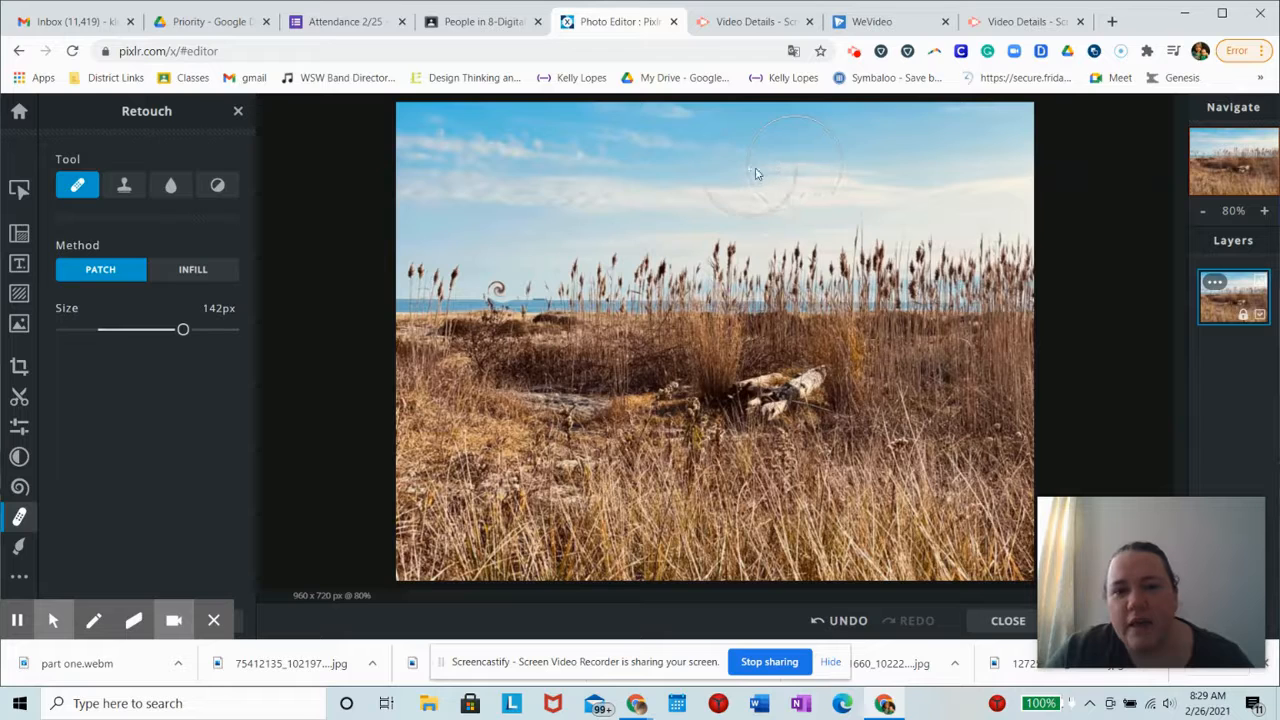
pyautogui.moveTo(762, 165)
pyautogui.mouseDown()
pyautogui.moveTo(699, 186)
pyautogui.moveTo(633, 185)
pyautogui.moveTo(816, 166)
pyautogui.mouseUp()
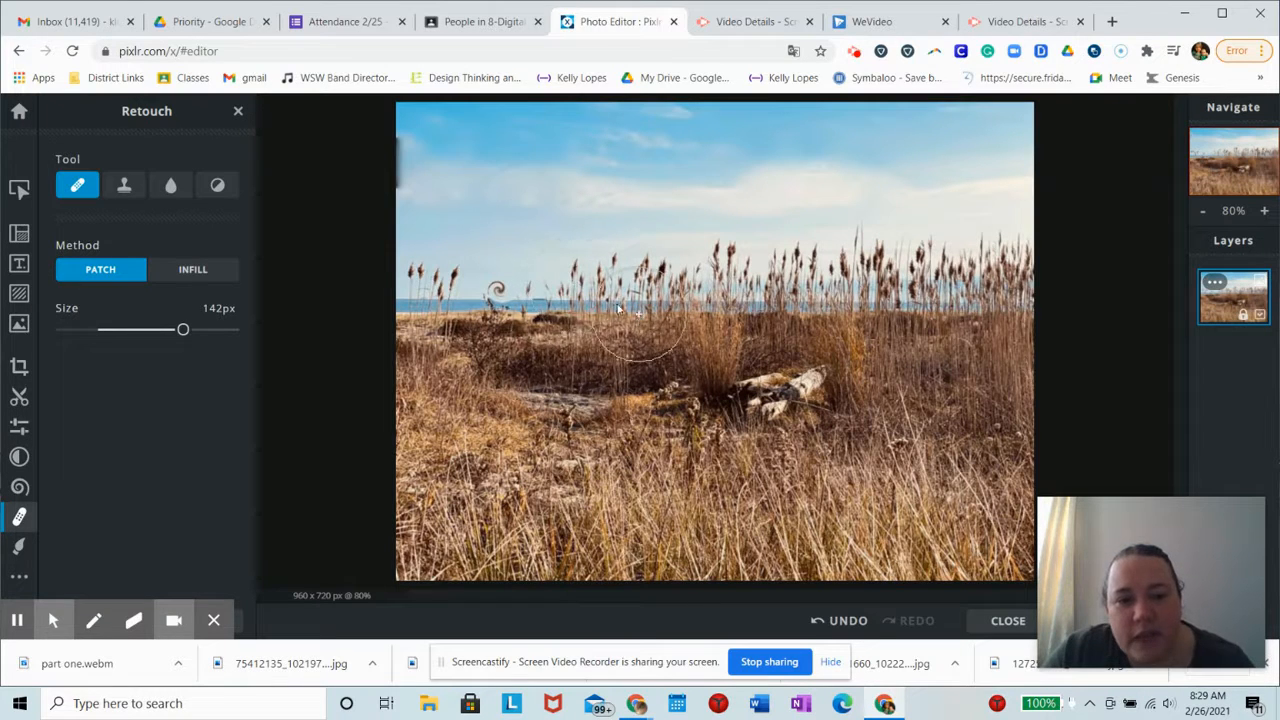
pyautogui.moveTo(183, 329); pyautogui.dragTo(110, 329)
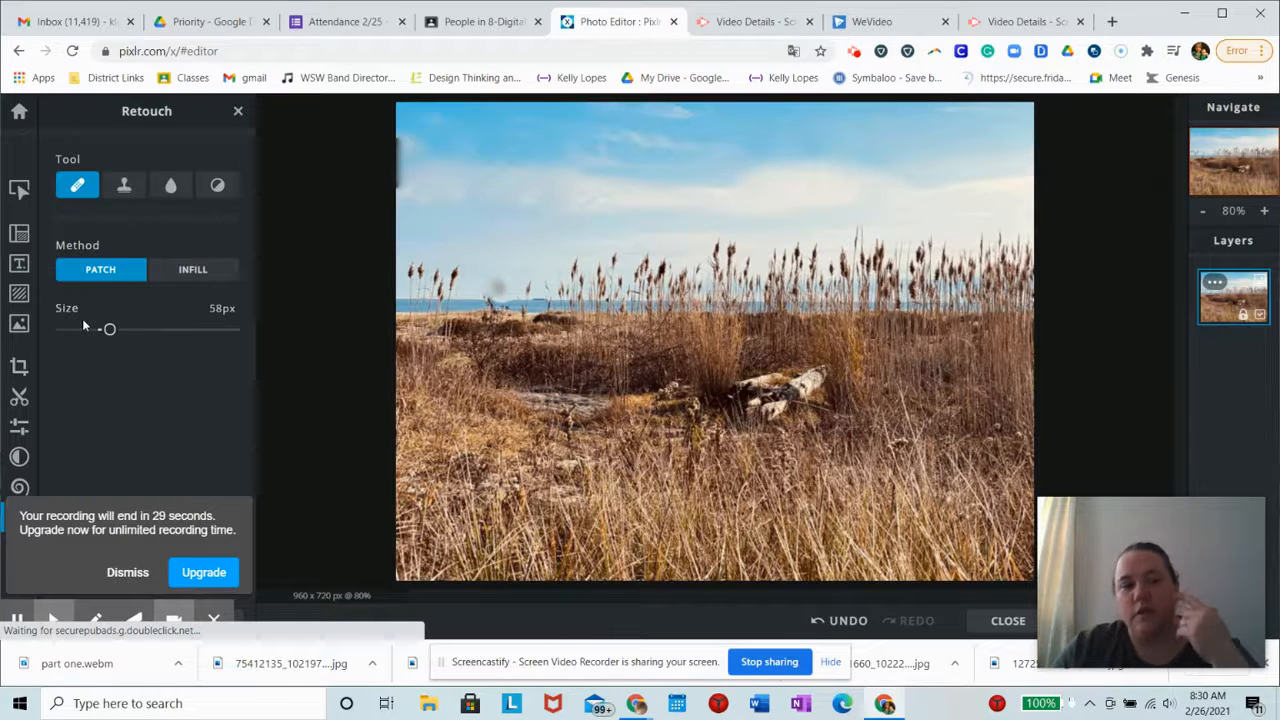
# - Clone the reeds near the waterline into two spots in the sky with a 50 px brush at 50% softness
pyautogui.click(124, 185)
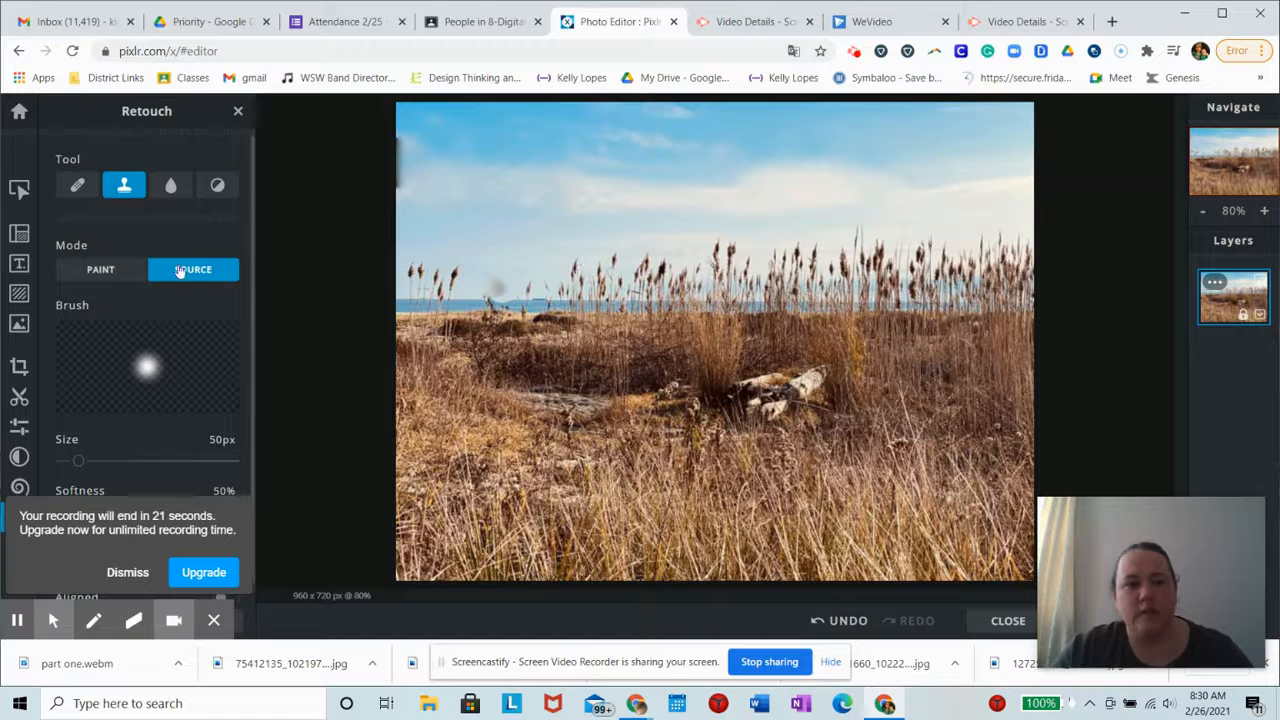
pyautogui.click(575, 270)
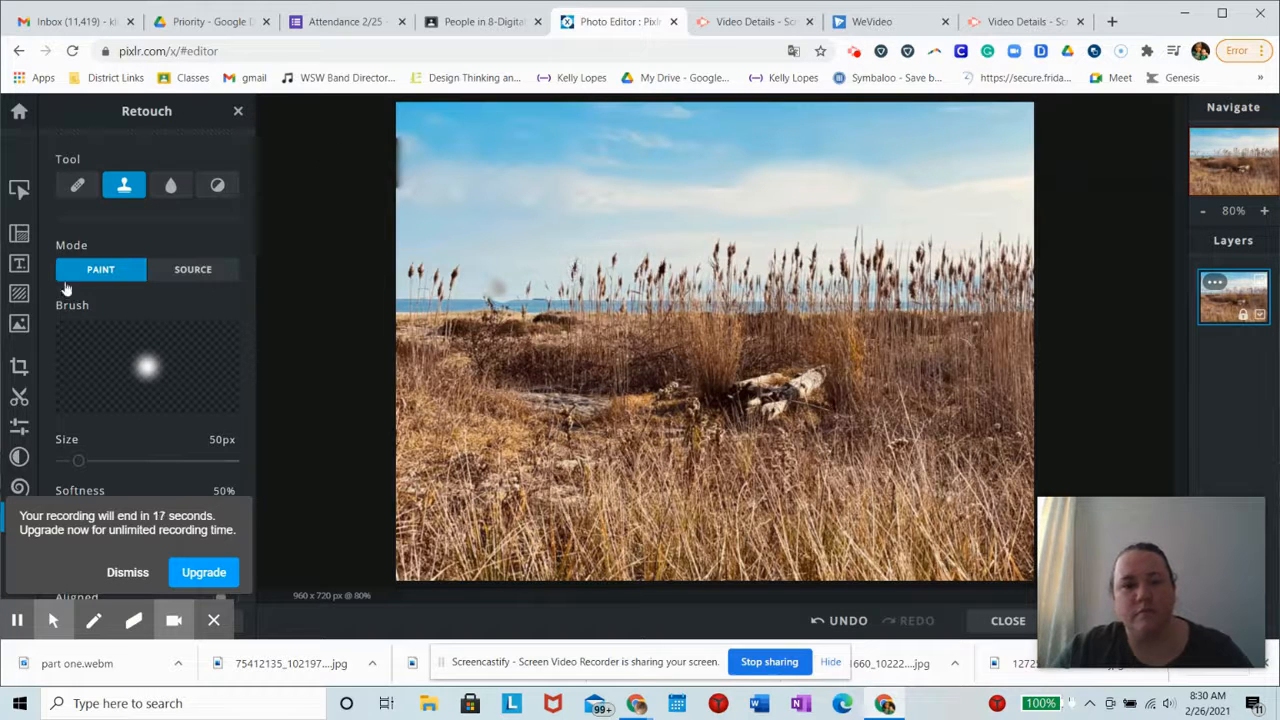
pyautogui.moveTo(620, 137)
pyautogui.mouseDown()
pyautogui.moveTo(663, 157)
pyautogui.moveTo(612, 143)
pyautogui.moveTo(648, 152)
pyautogui.mouseUp()
pyautogui.moveTo(884, 141)
pyautogui.mouseDown()
pyautogui.moveTo(870, 168)
pyautogui.moveTo(866, 150)
pyautogui.moveTo(901, 149)
pyautogui.mouseUp()
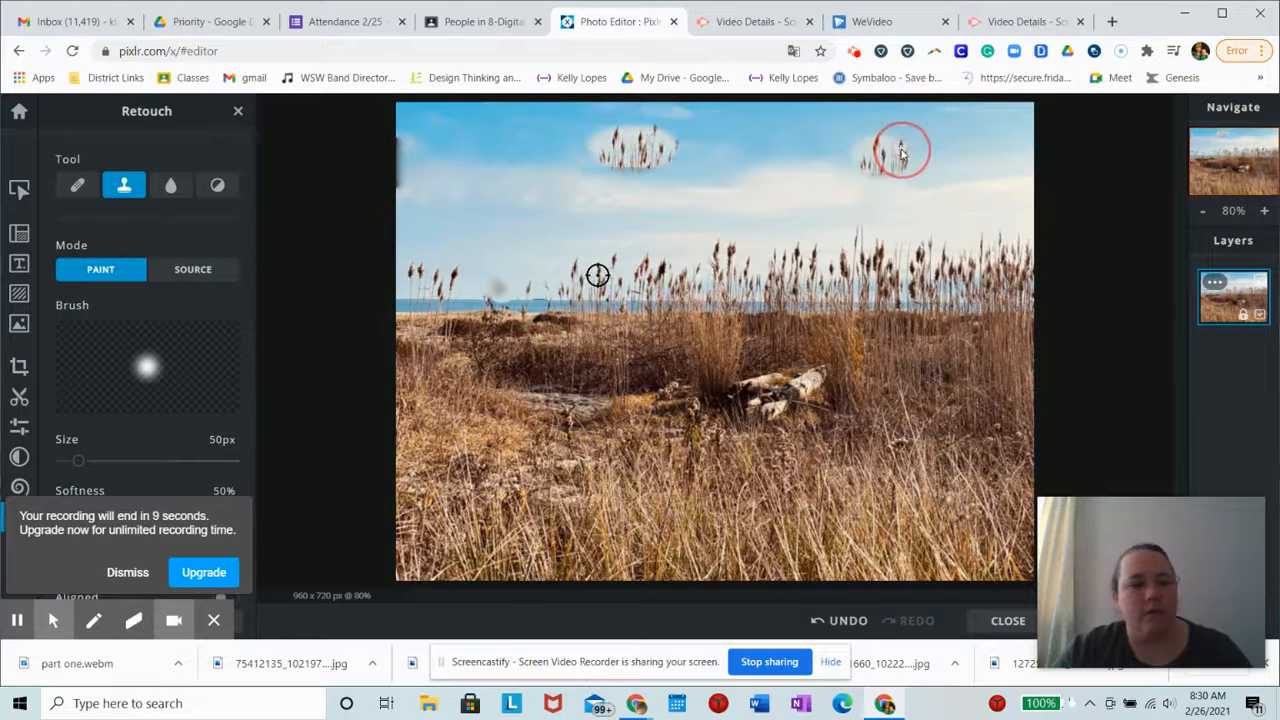